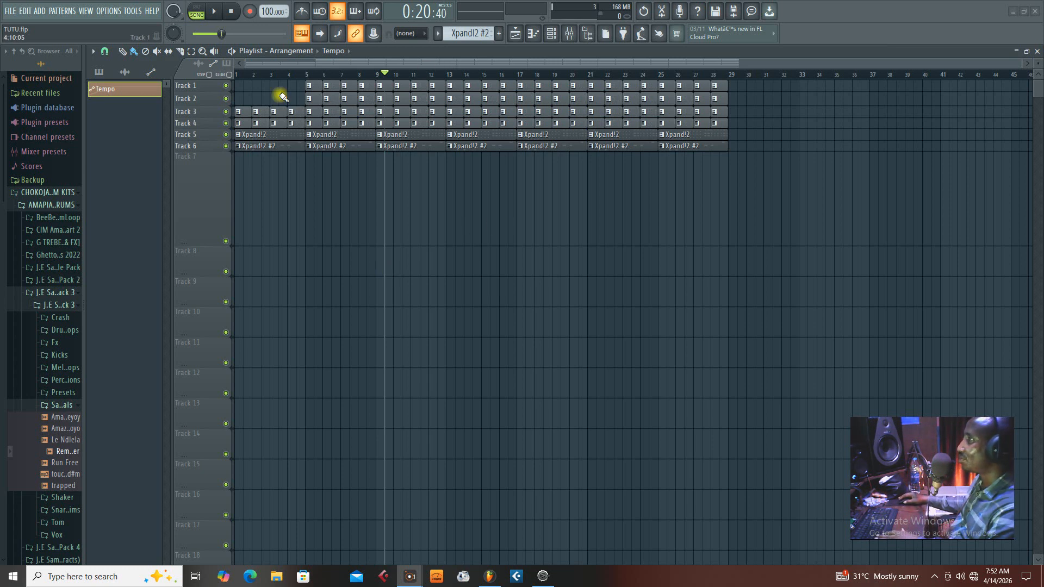
pyautogui.moveTo(204, 94); pyautogui.dragTo(204, 186)
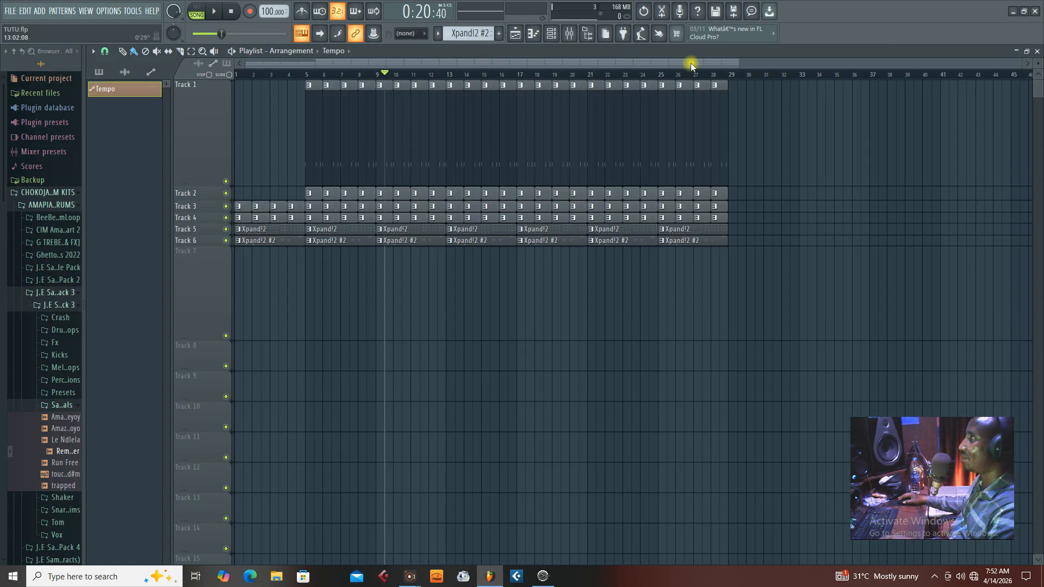
pyautogui.moveTo(1019, 68); pyautogui.dragTo(522, 64)
pyautogui.rightClick(443, 85)
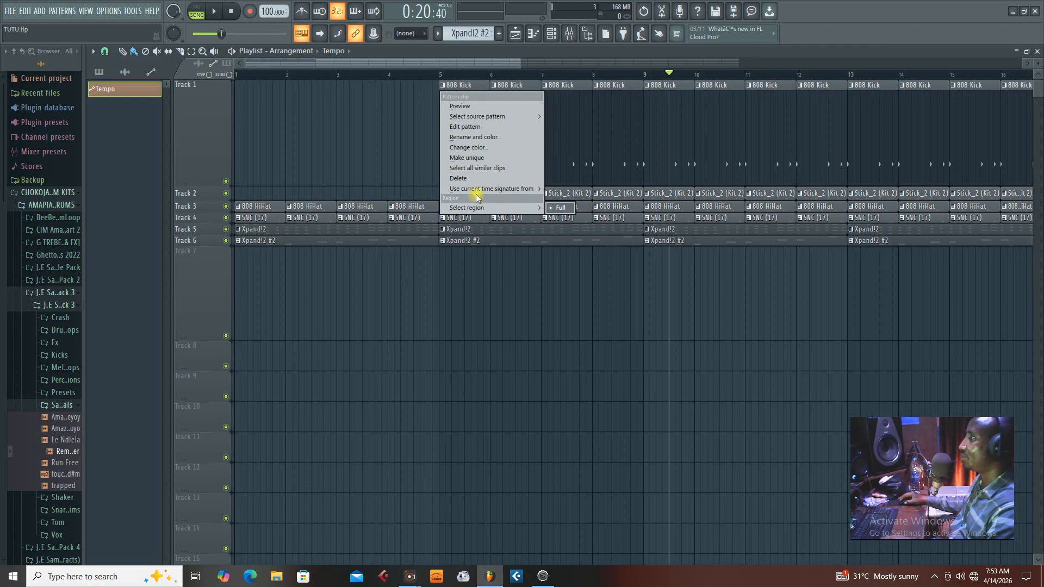
pyautogui.moveTo(475, 188)
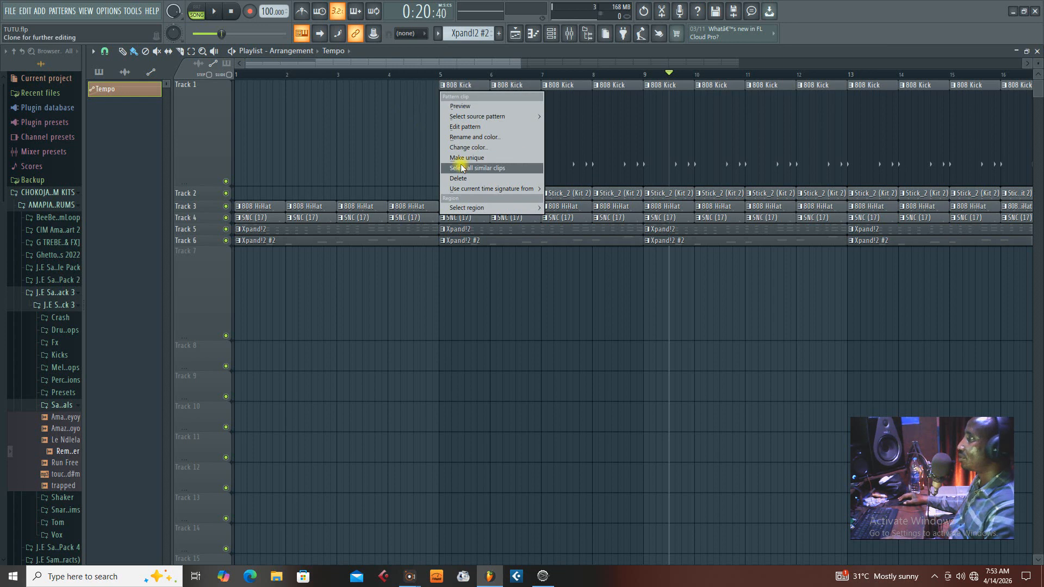
pyautogui.click(456, 303)
pyautogui.rightClick(620, 252)
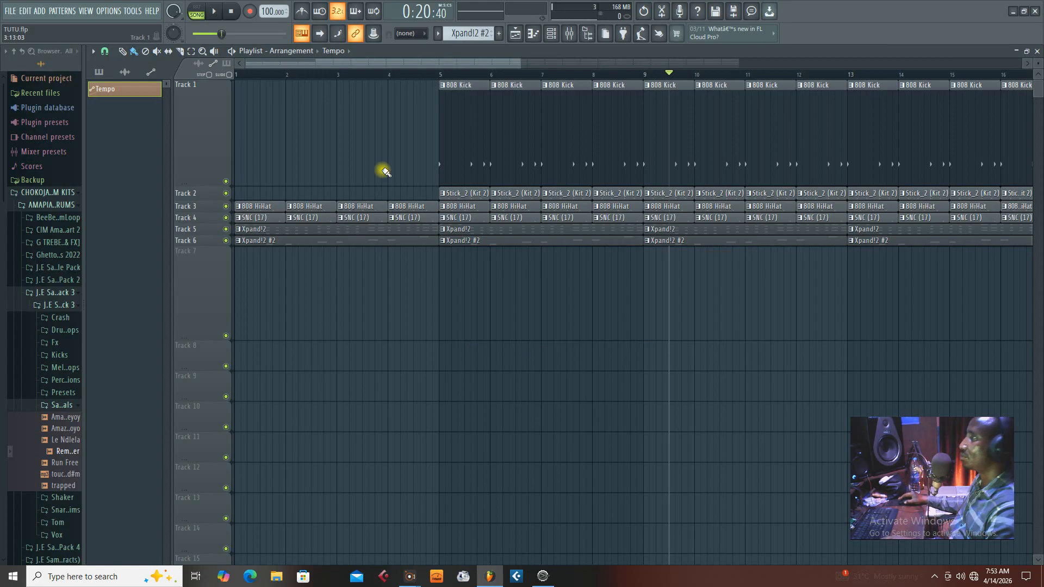
pyautogui.moveTo(519, 62); pyautogui.dragTo(841, 100)
pyautogui.moveTo(227, 185); pyautogui.dragTo(224, 107)
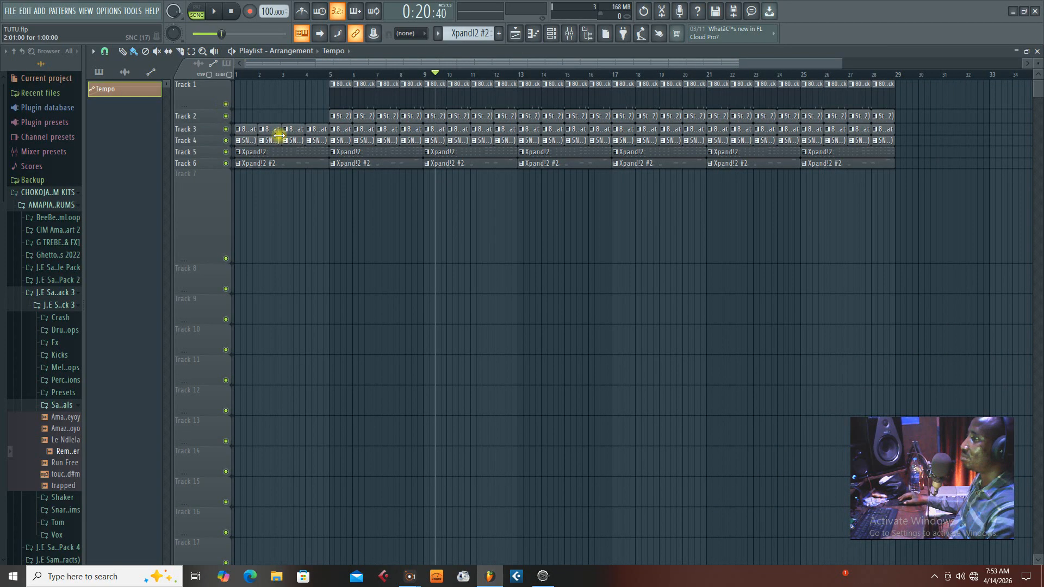
# Step: Enlarge Track 5 so its notes are readable and make its Xpand!2 clip the current pattern
pyautogui.moveTo(202, 157); pyautogui.dragTo(210, 236)
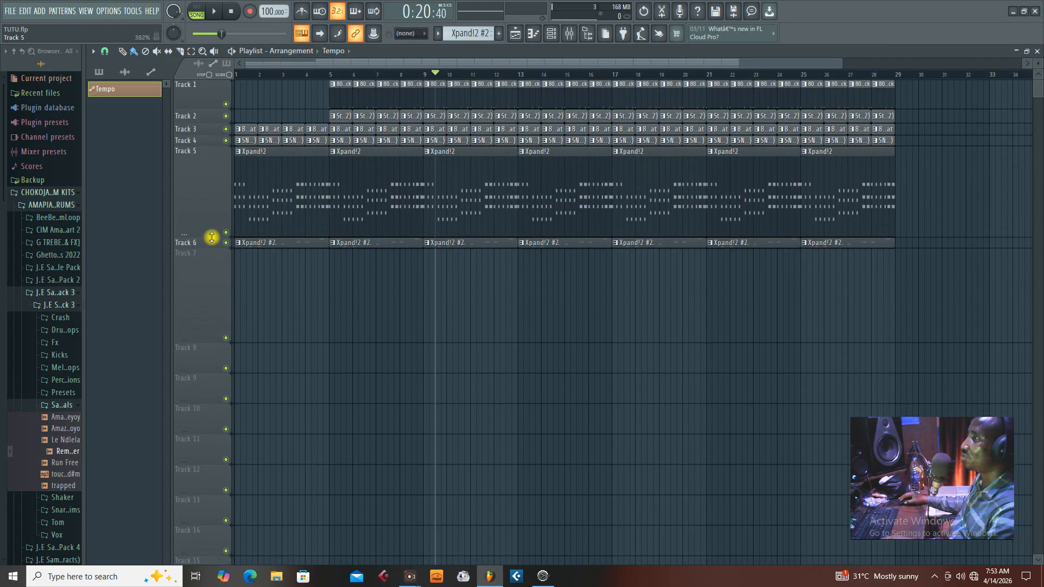
pyautogui.click(268, 193)
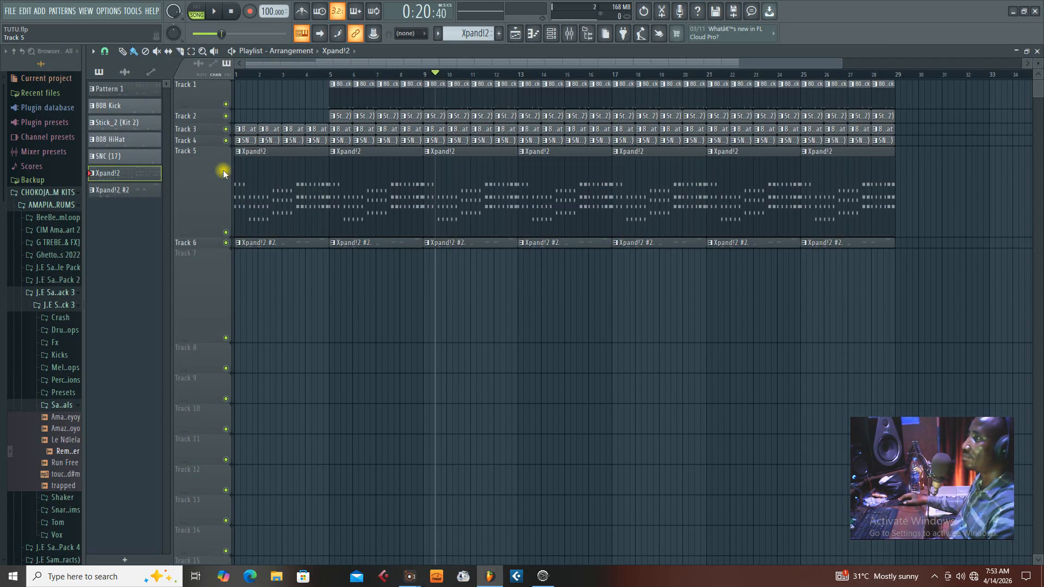
pyautogui.rightClick(200, 173)
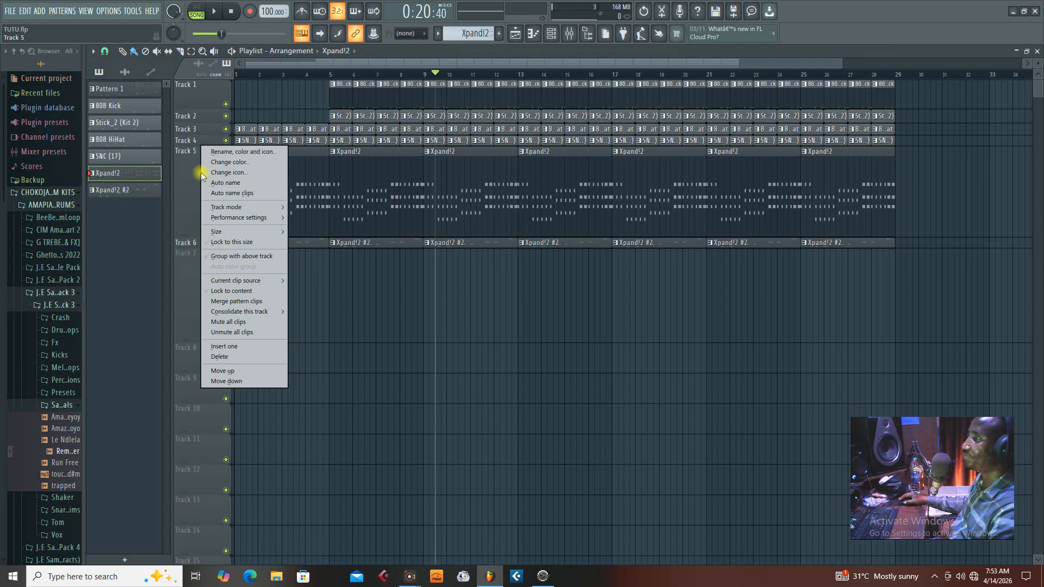
pyautogui.click(498, 54)
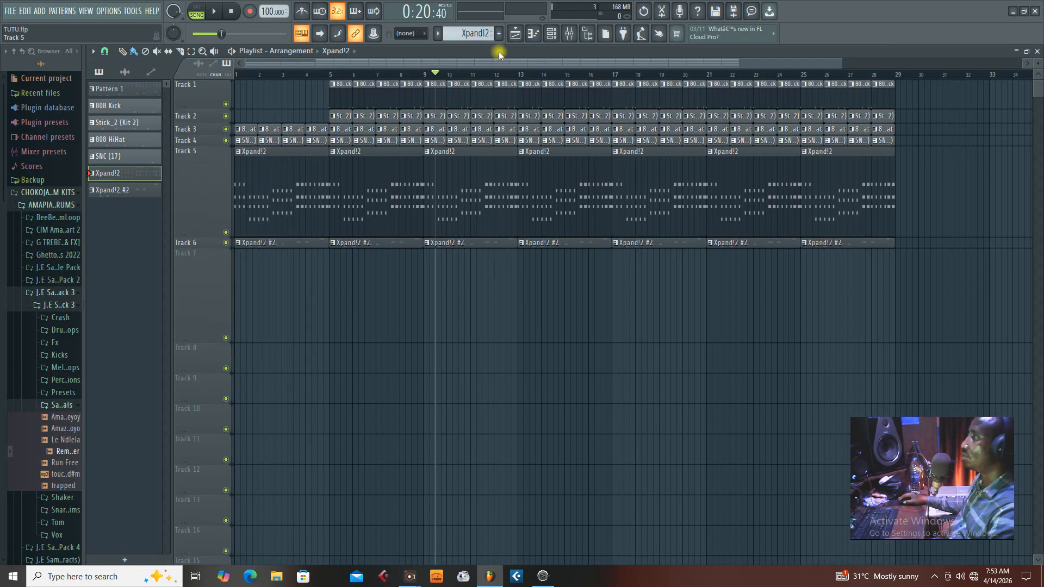
# Step: Shrink the playlist to a floating window, bring the channel rack forward and play the Xpand!2 pattern in pattern mode
pyautogui.doubleClick(609, 49)
pyautogui.click(243, 130)
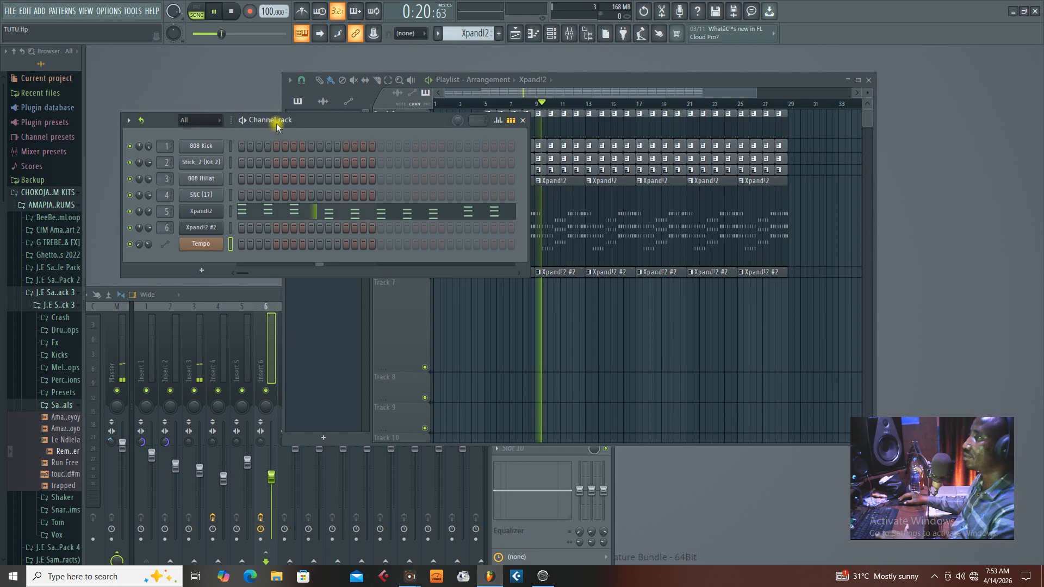
pyautogui.click(197, 13)
pyautogui.press('space')
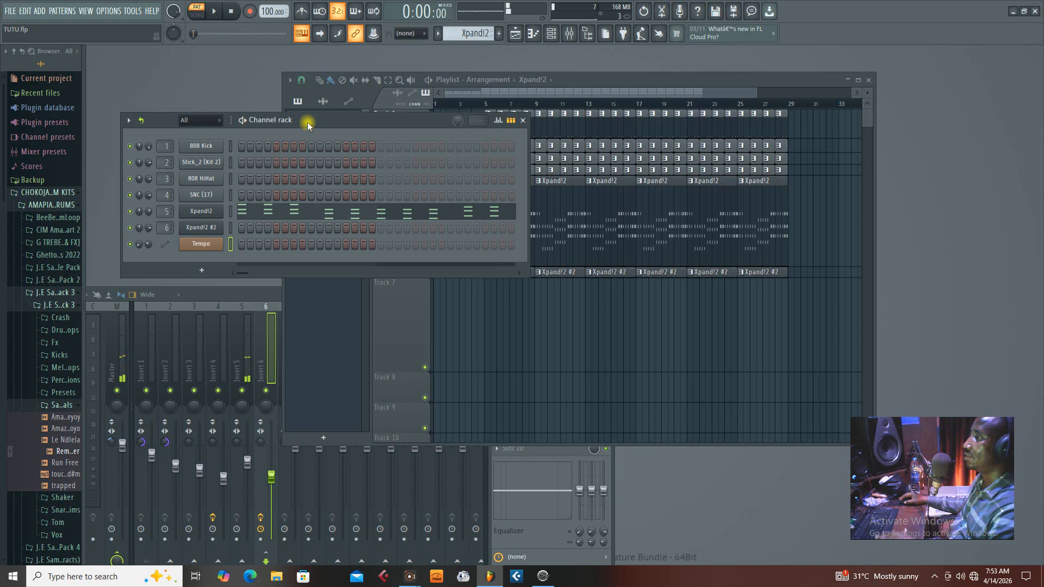
pyautogui.press('space')
# Step: Move the channel rack higher and adjust the Xpand!2 channel volume to 72% while the pattern plays
pyautogui.moveTo(308, 122); pyautogui.dragTo(312, 95)
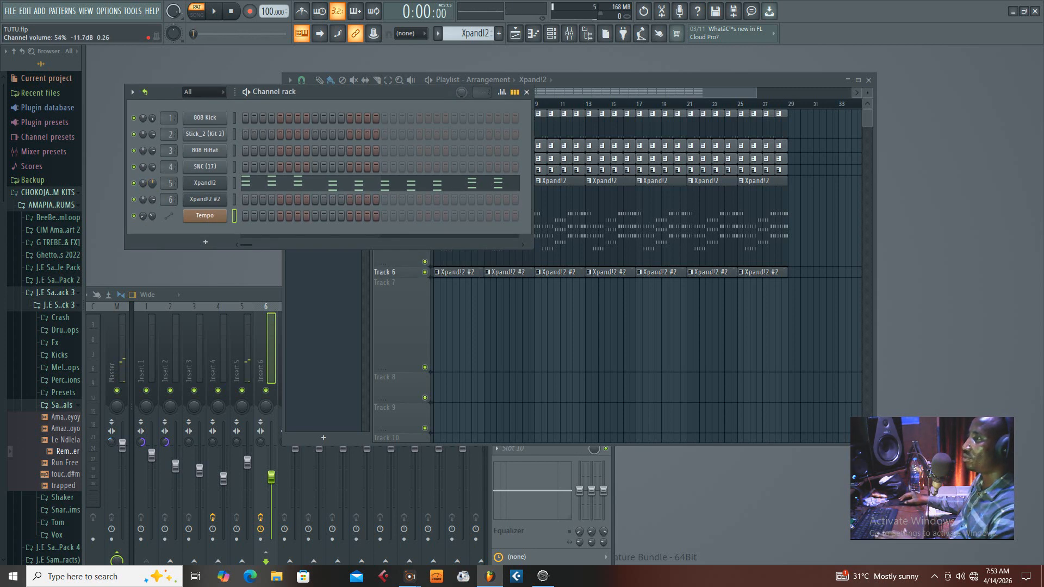
pyautogui.press('space')
pyautogui.moveTo(152, 183); pyautogui.dragTo(152, 213)
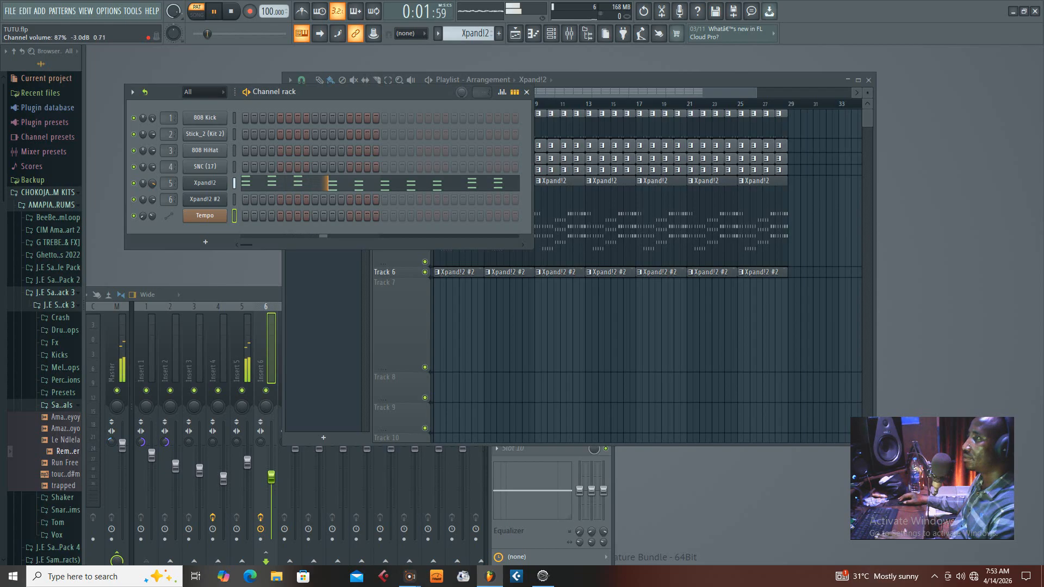
# Step: Create an automation clip for the Xpand!2 channel volume and bring the playlist to the front
pyautogui.rightClick(153, 187)
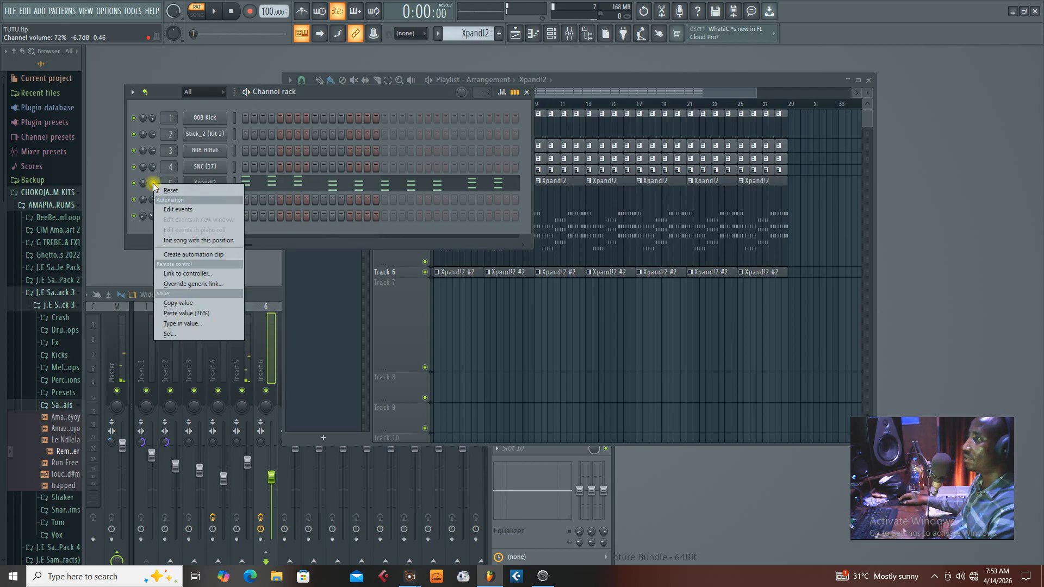
pyautogui.click(187, 255)
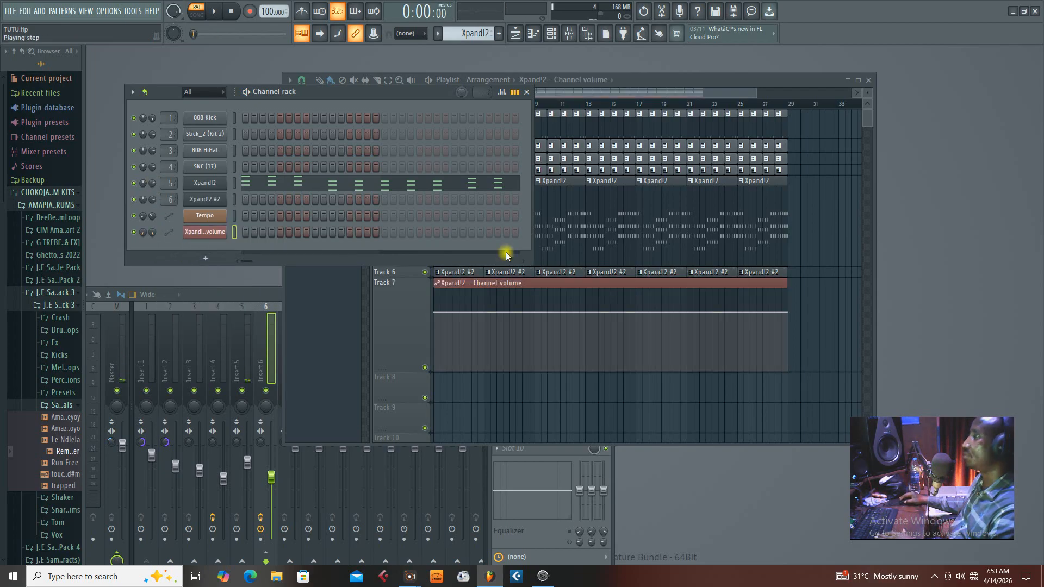
pyautogui.click(639, 81)
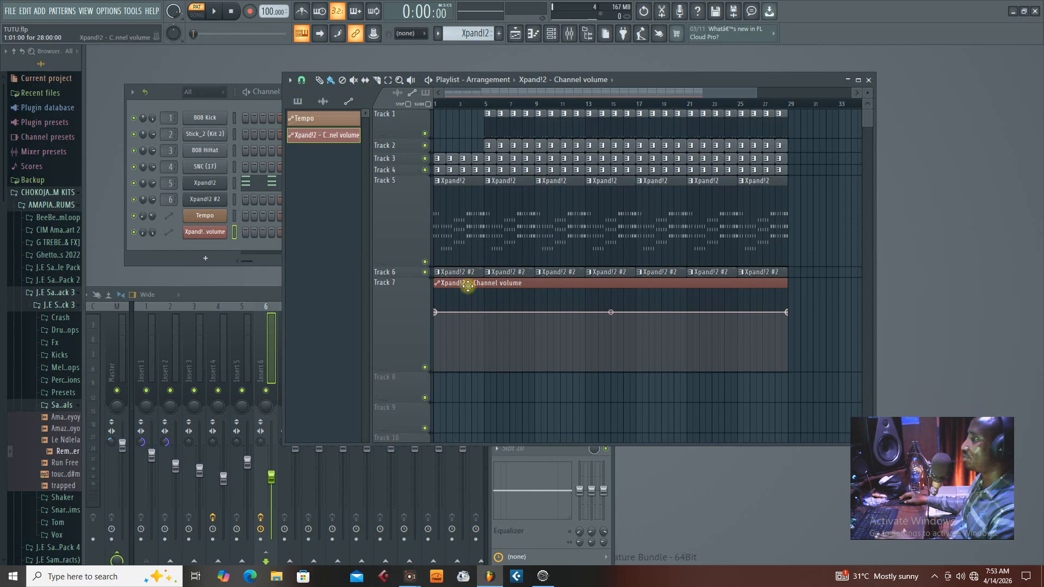
# Step: Switch playback to song mode, solo the Xpand!2 channel and play the start of the arrangement
pyautogui.click(197, 16)
pyautogui.press('space')
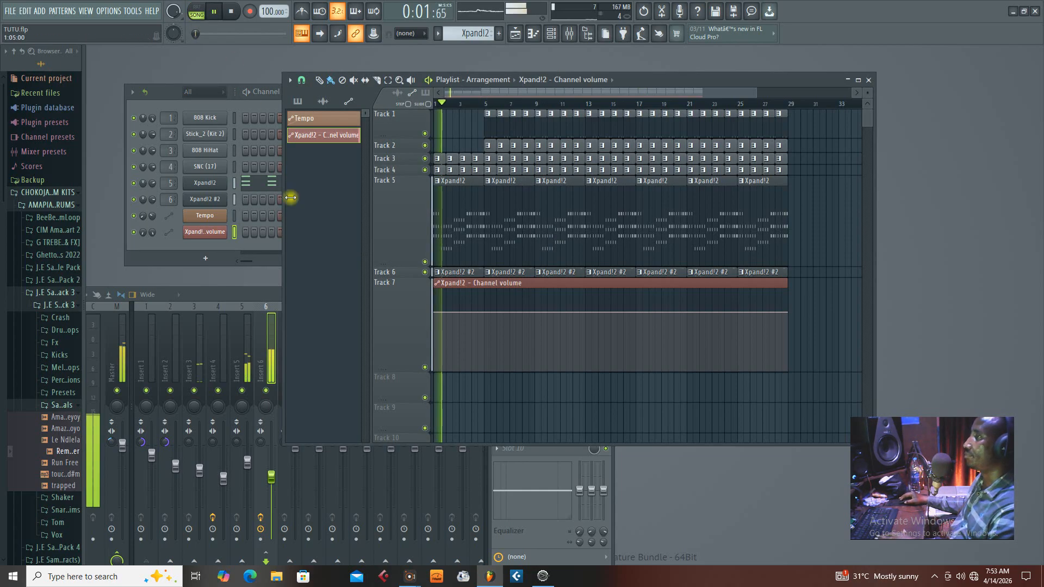
pyautogui.press('space')
pyautogui.rightClick(143, 186)
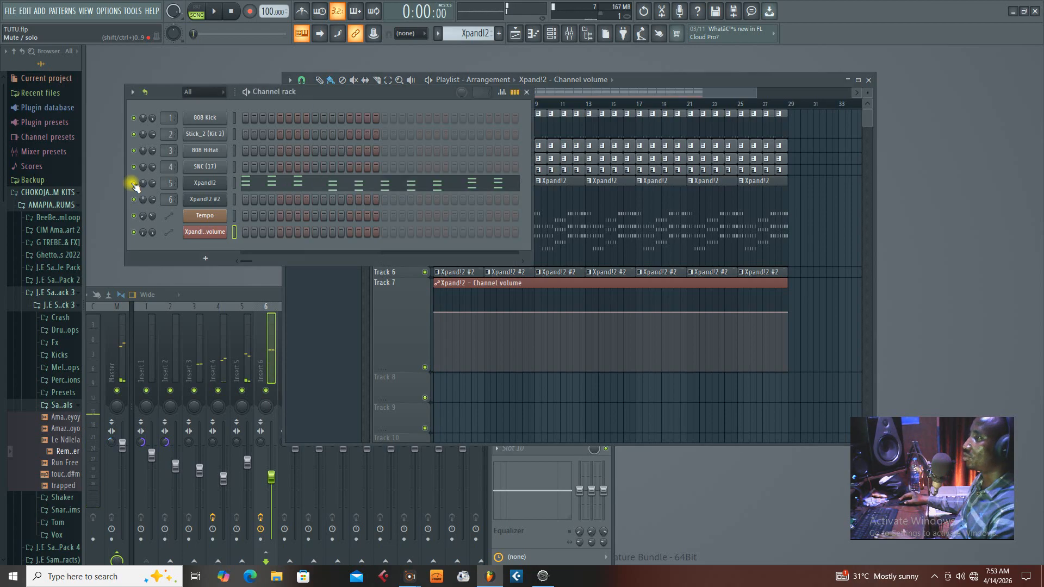
pyautogui.click(145, 189)
pyautogui.press('space')
pyautogui.click(657, 79)
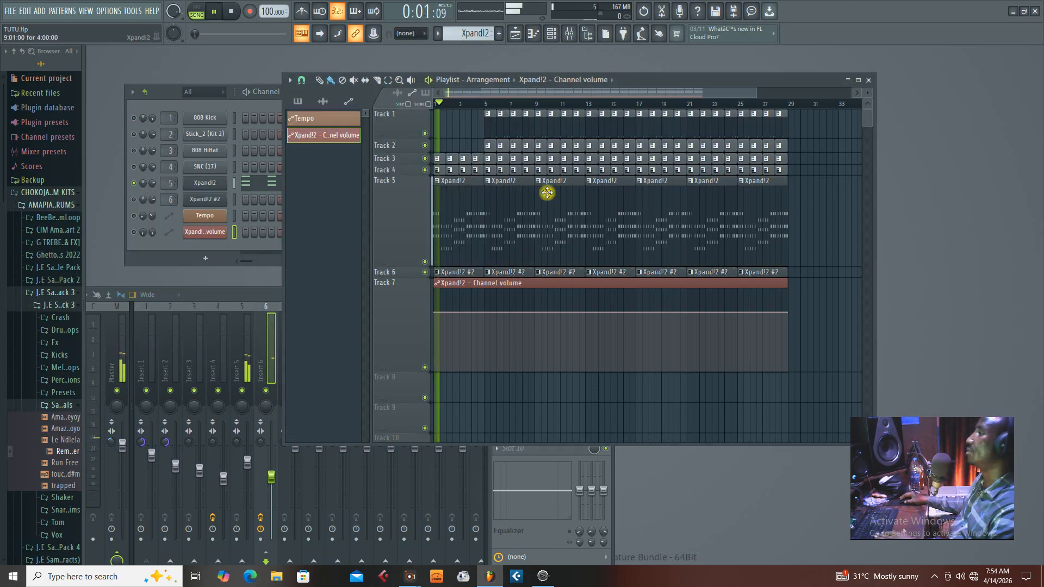
pyautogui.press('space')
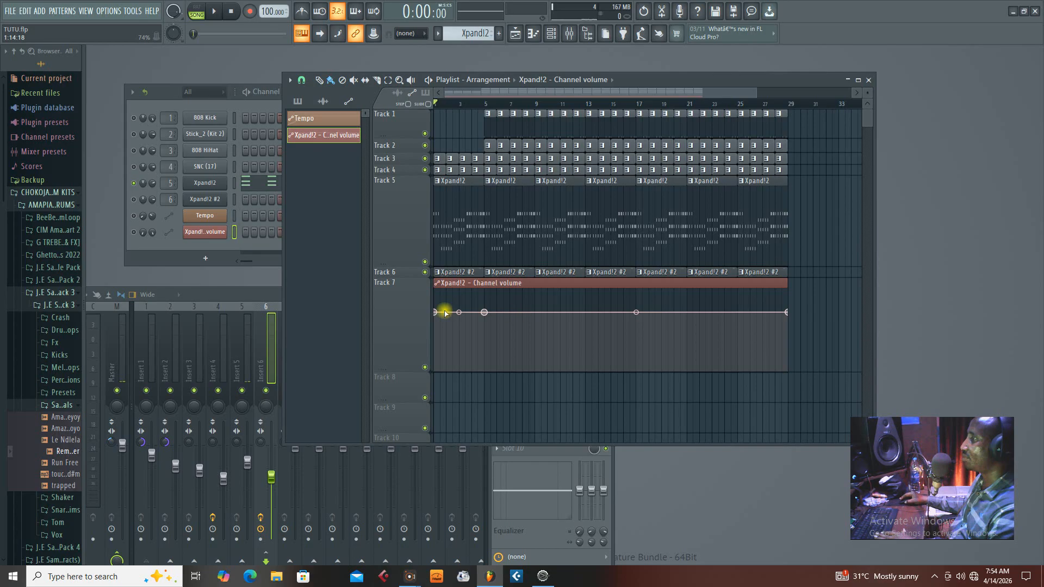
# Step: Lower the start point and the bar 5 point of the Track 7 volume automation, playing the song to check the fade
pyautogui.moveTo(435, 312); pyautogui.dragTo(432, 359)
pyautogui.press('space')
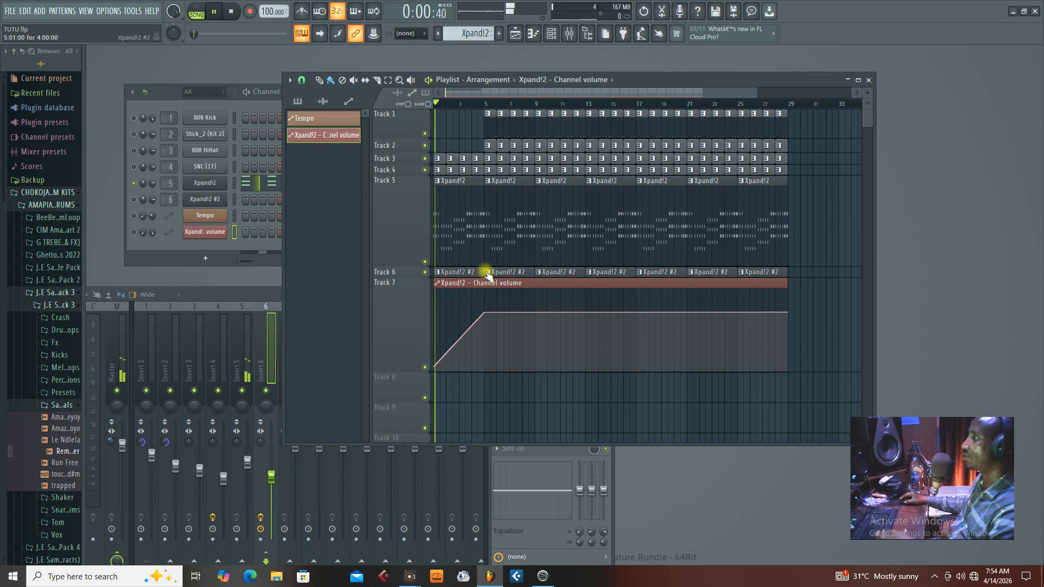
pyautogui.moveTo(484, 312); pyautogui.dragTo(478, 360)
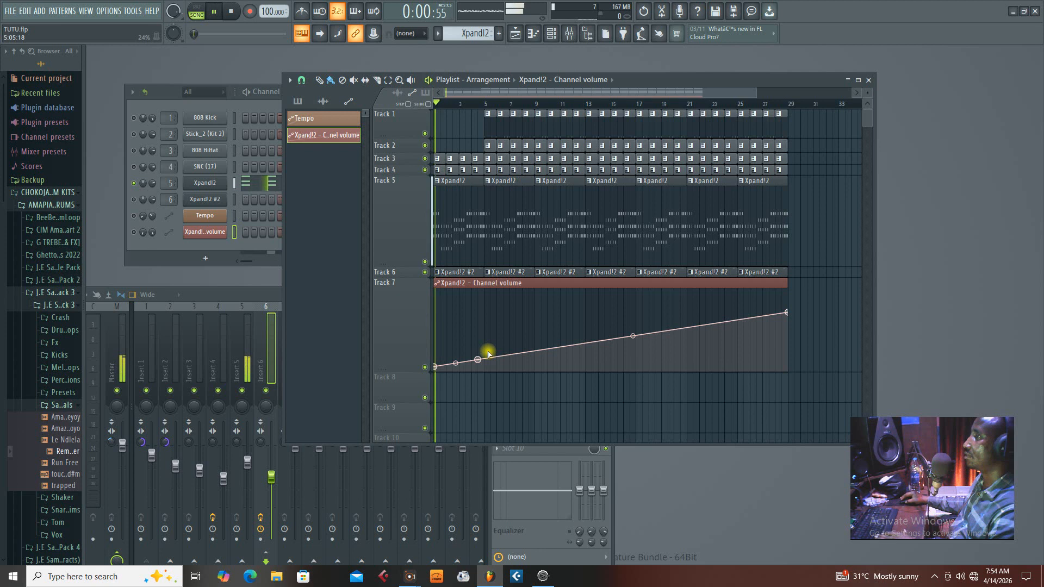
pyautogui.press('space')
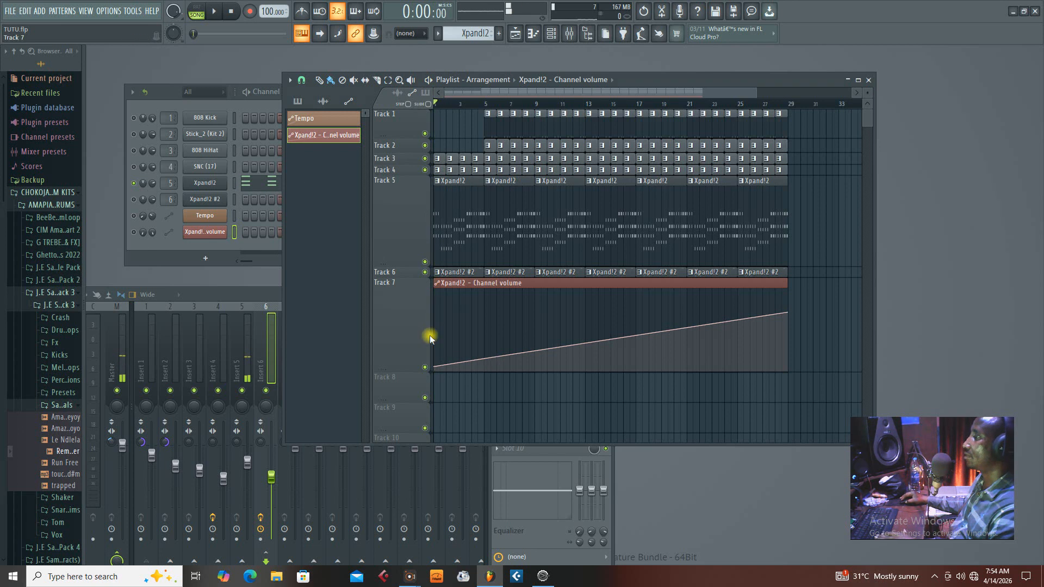
# Step: Show the Xpand!2 channel's mixer track, Insert 5, and move the mixer lower to uncover the automation clip during playback
pyautogui.click(163, 182)
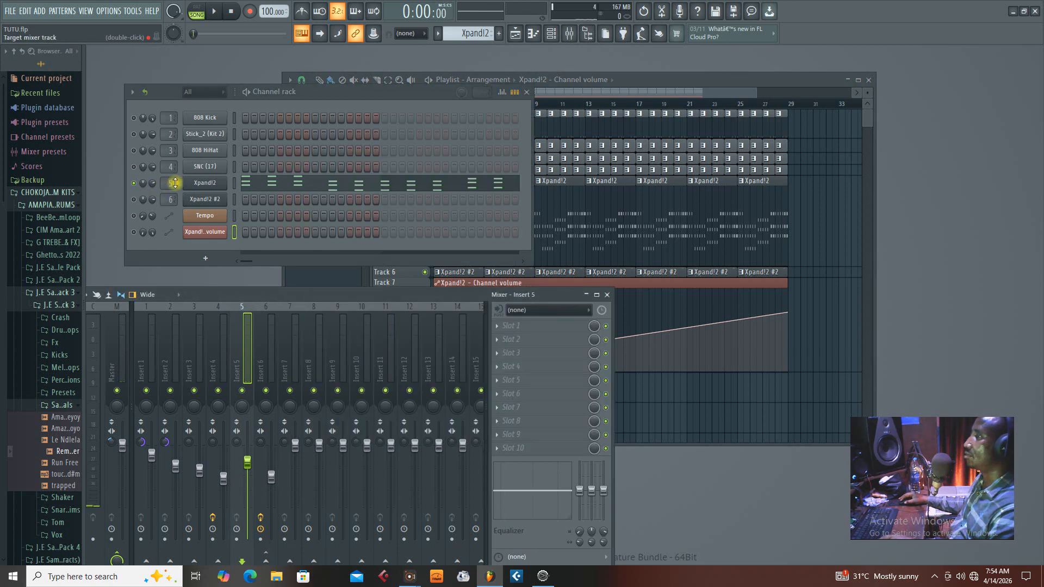
pyautogui.press('space')
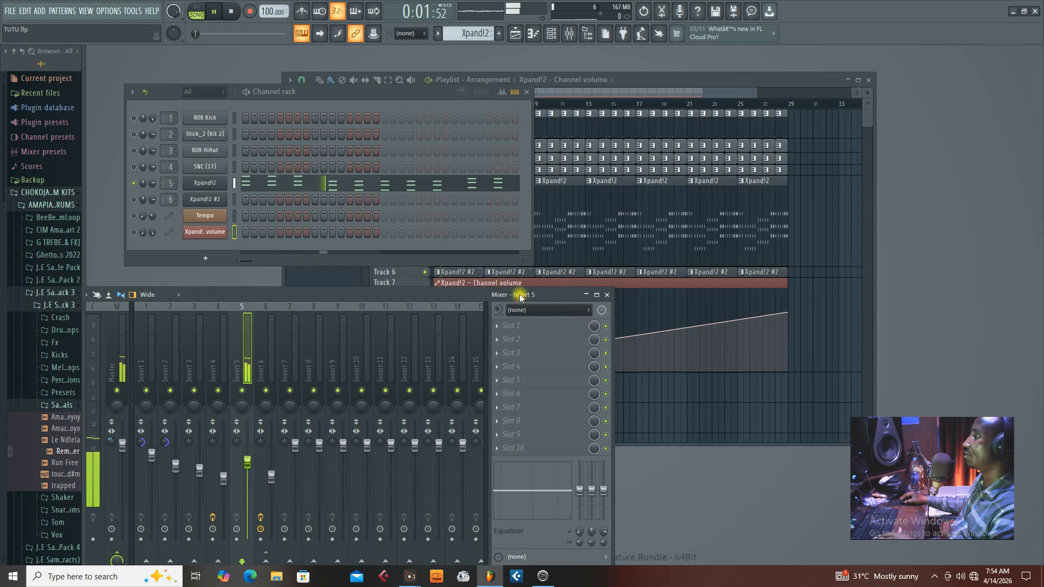
pyautogui.moveTo(520, 296); pyautogui.dragTo(549, 391)
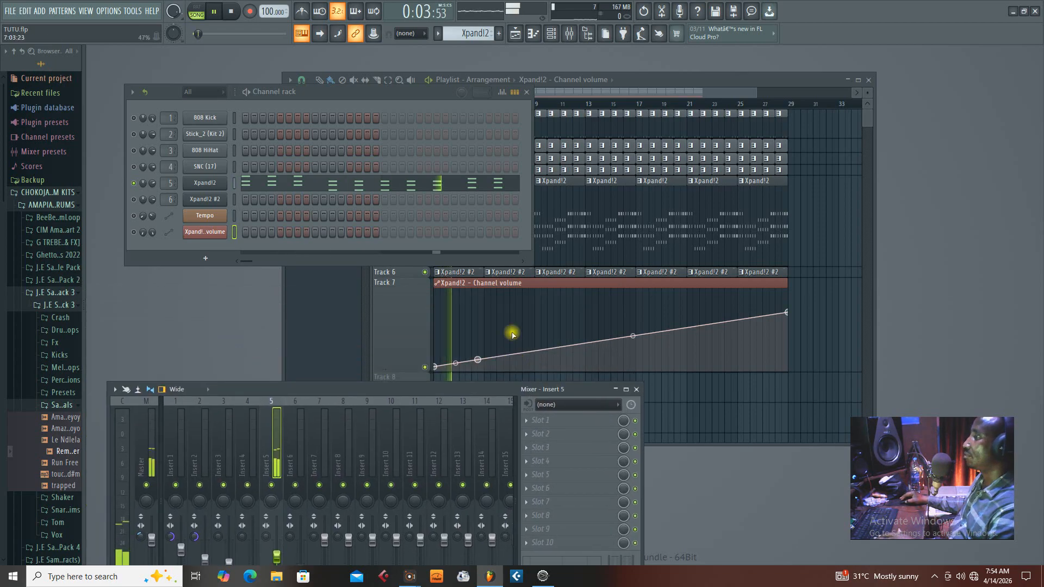
pyautogui.press('space')
# Step: Add a point at bar 7 of the Track 7 volume automation, raise it to the maximum and play the result
pyautogui.rightClick(510, 354)
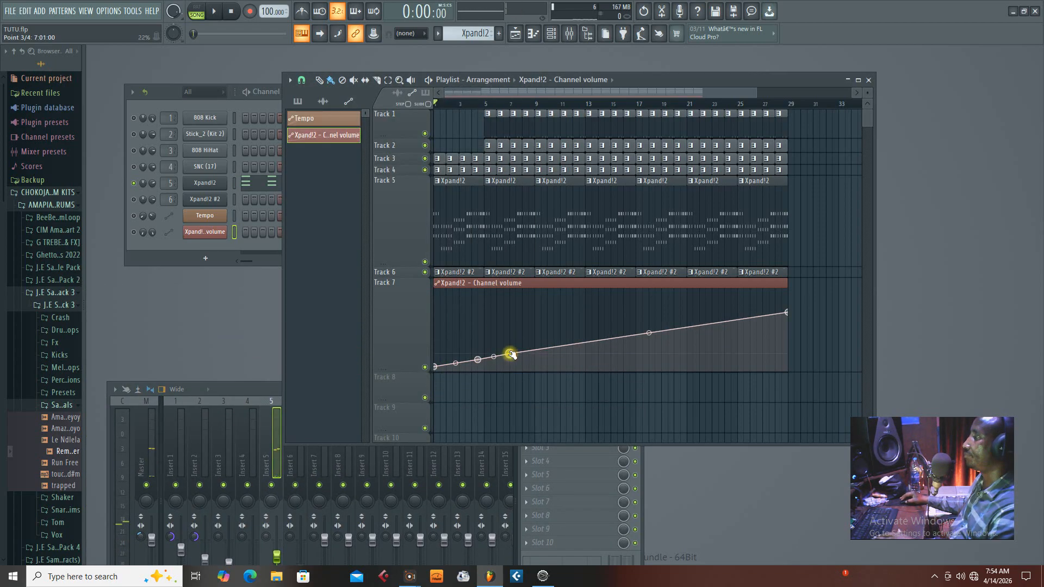
pyautogui.moveTo(510, 355); pyautogui.dragTo(501, 275)
pyautogui.press('space')
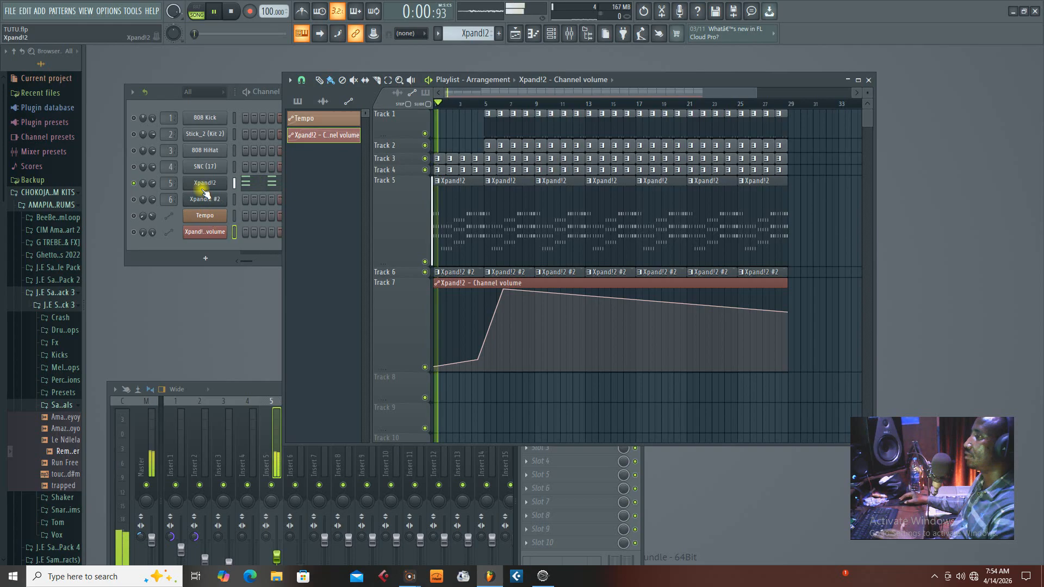
pyautogui.press('space')
# Step: Create a new Xpand!2 channel volume automation clip on Track 8 and shape a fade-in from the minimum to a point at bar 4
pyautogui.rightClick(143, 182)
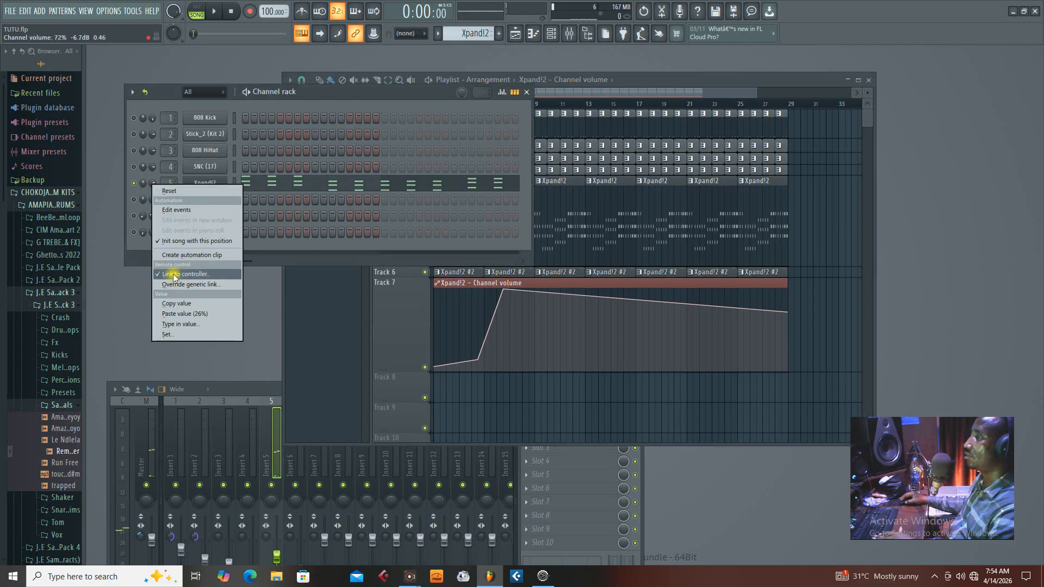
pyautogui.click(180, 255)
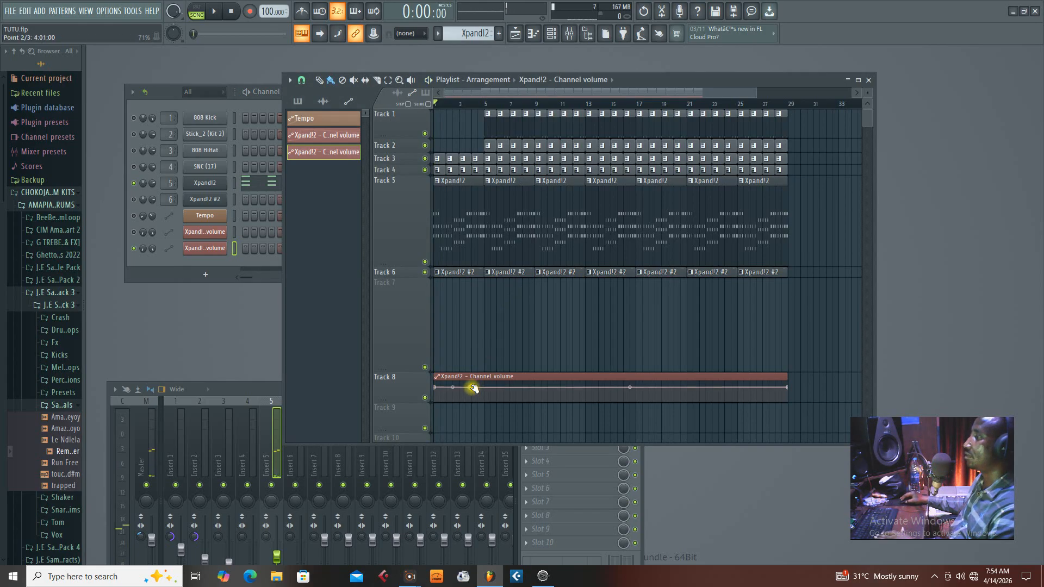
pyautogui.moveTo(472, 387); pyautogui.dragTo(431, 426)
pyautogui.press('space')
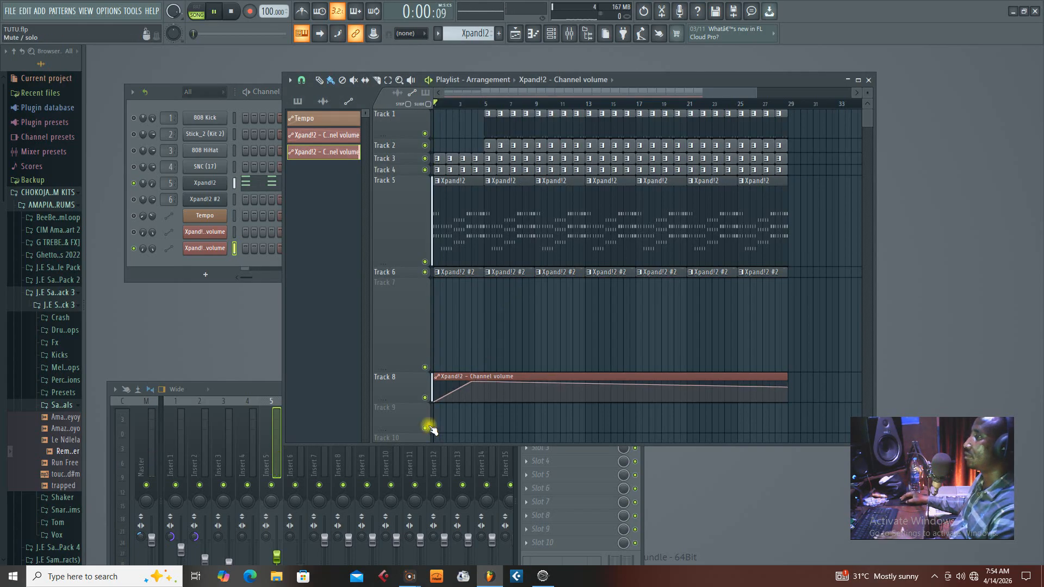
pyautogui.moveTo(472, 382); pyautogui.dragTo(474, 389)
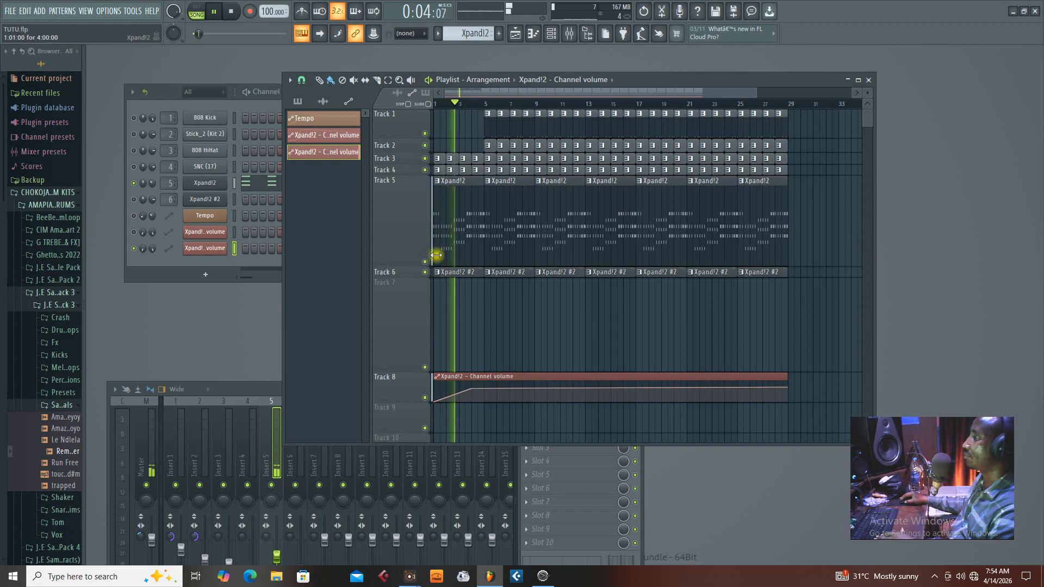
# Step: Reduce Track 5's height and add a point at bar 6 of the Track 8 volume automation, lowered to 55%
pyautogui.moveTo(437, 255); pyautogui.dragTo(413, 223)
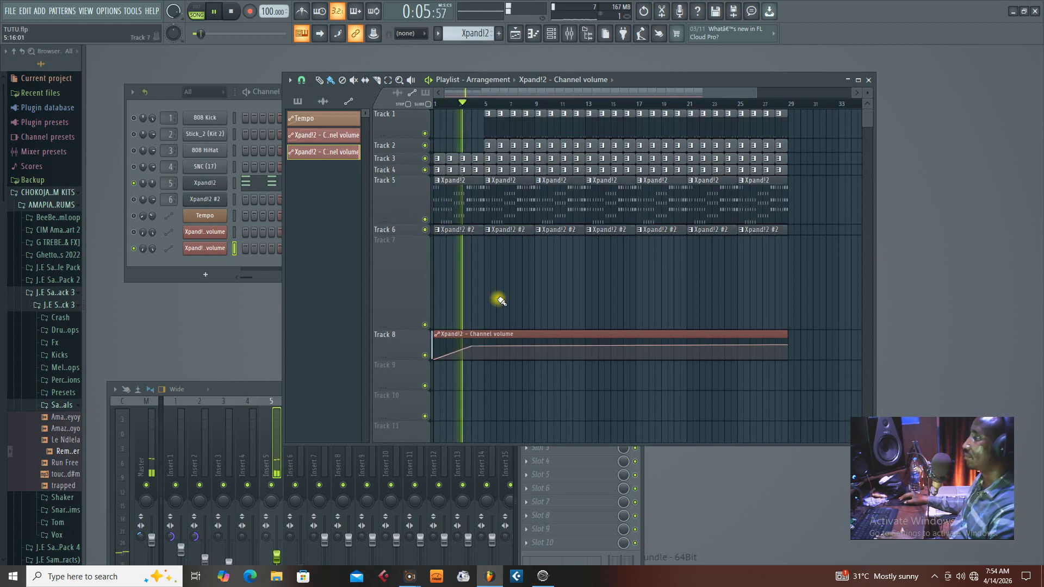
pyautogui.rightClick(497, 347)
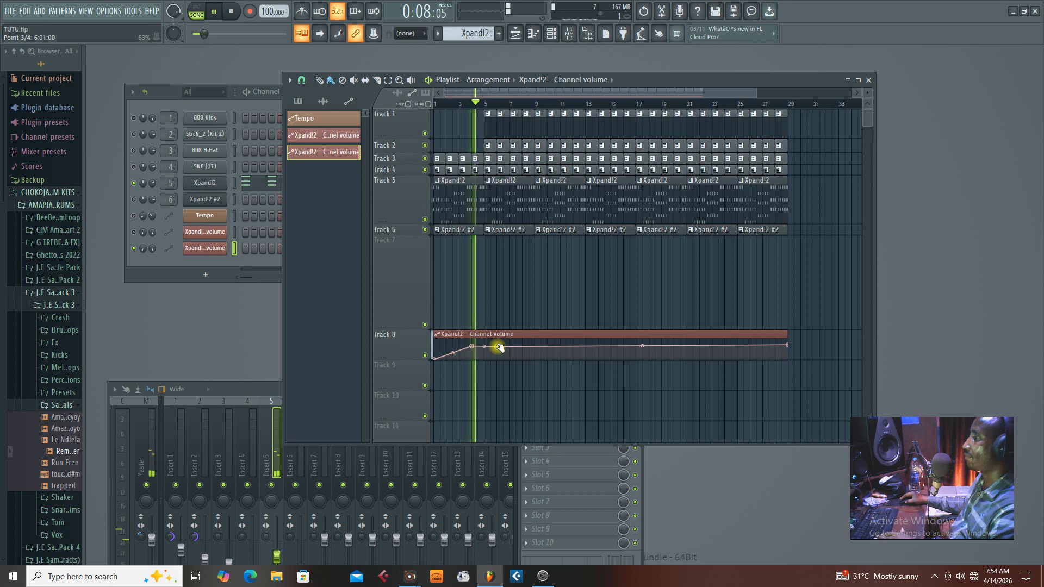
pyautogui.moveTo(499, 347)
pyautogui.mouseDown()
pyautogui.moveTo(500, 366)
pyautogui.moveTo(496, 351)
pyautogui.mouseUp()
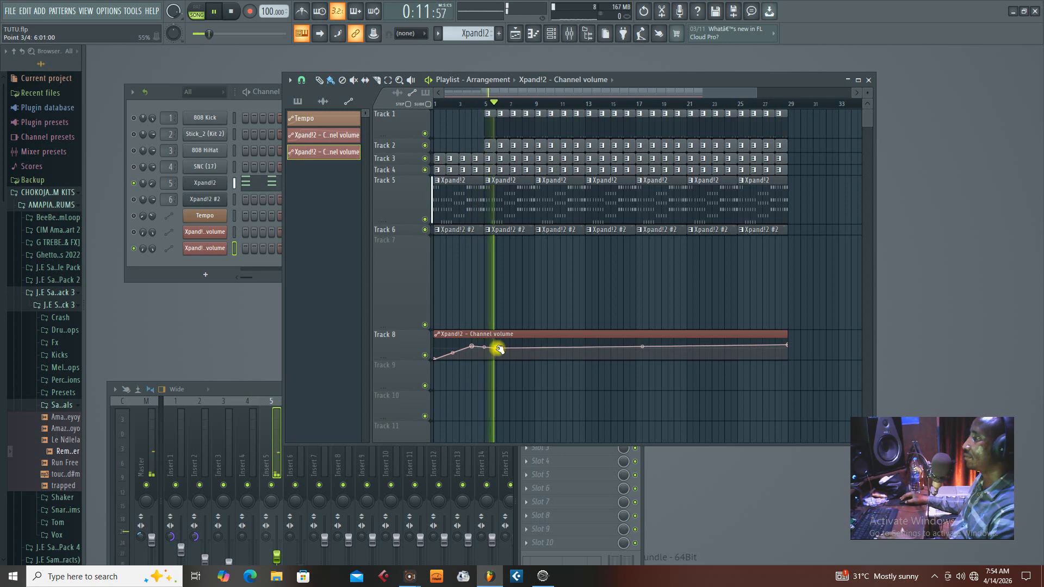
# Step: Add a point at bar 9 of the Track 8 volume automation at the maximum and play it with the playlist moved off the channel knobs
pyautogui.rightClick(535, 338)
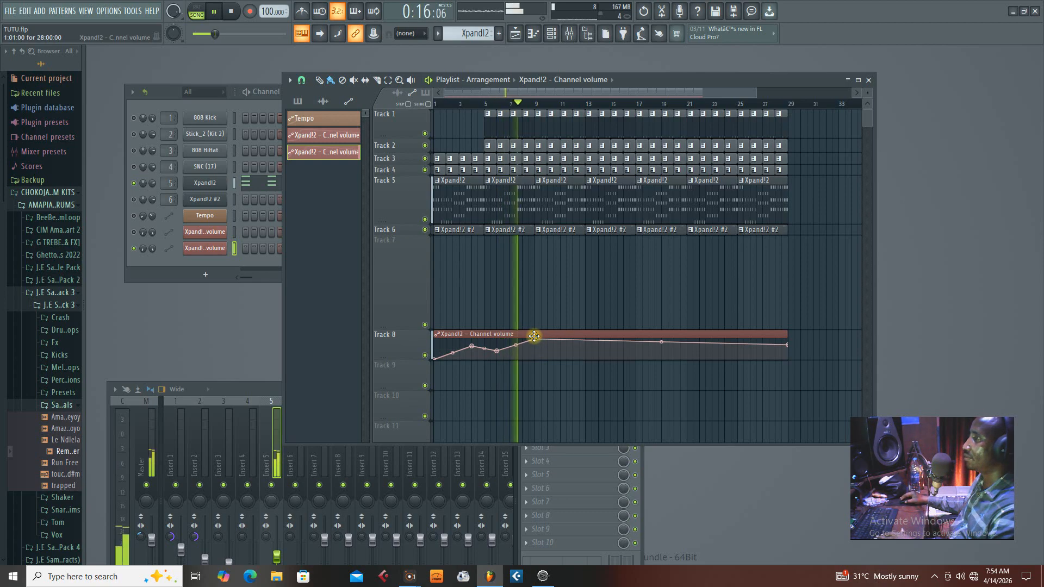
pyautogui.press('space')
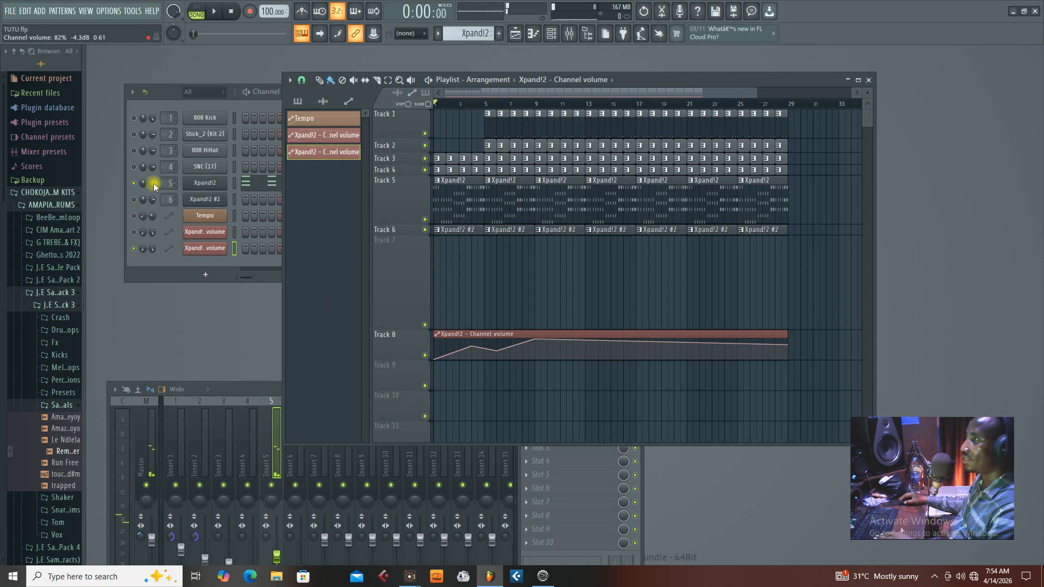
pyautogui.press('space')
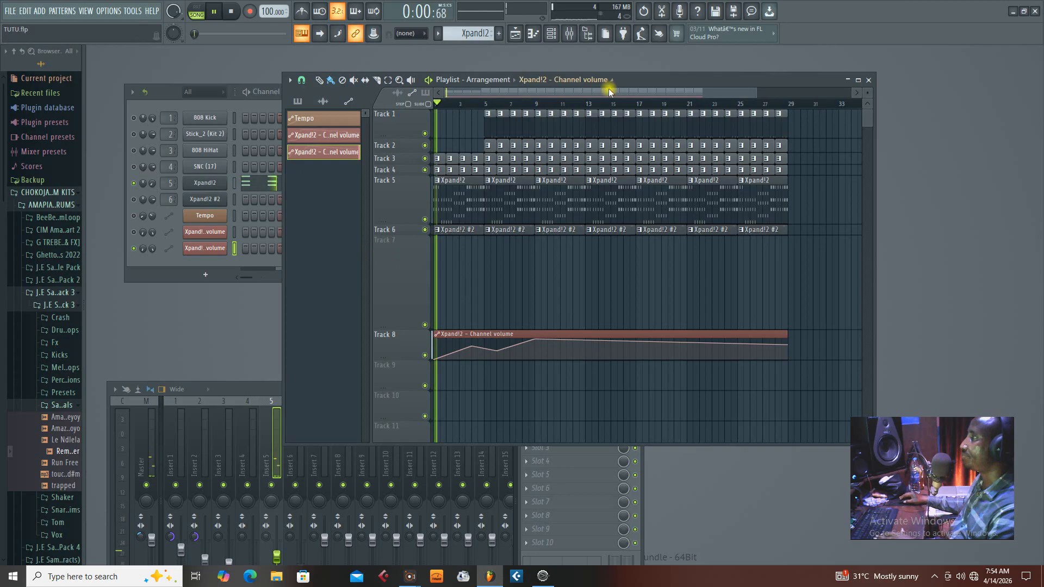
pyautogui.moveTo(609, 91); pyautogui.dragTo(692, 77)
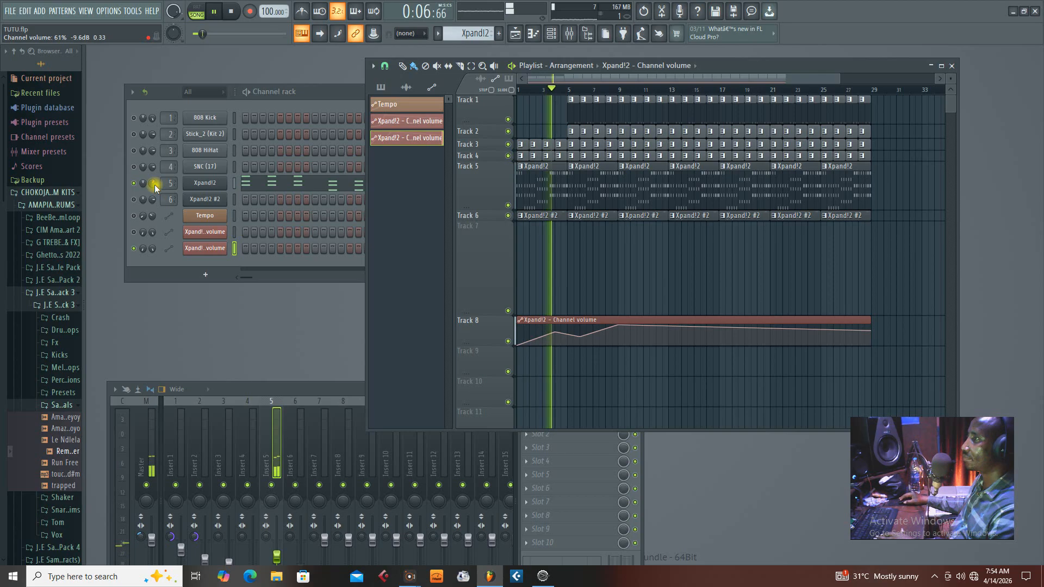
pyautogui.press('space')
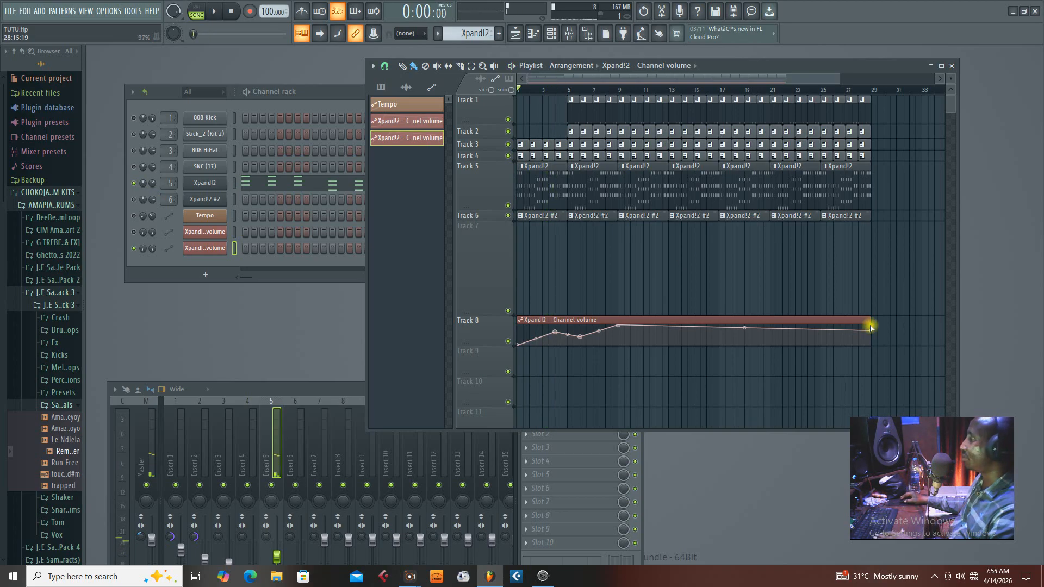
# Step: Shorten the Track 8 automation clip to about bar 18 and shape a fade-out from bar 9 to the minimum at bar 14
pyautogui.moveTo(869, 321); pyautogui.dragTo(618, 325)
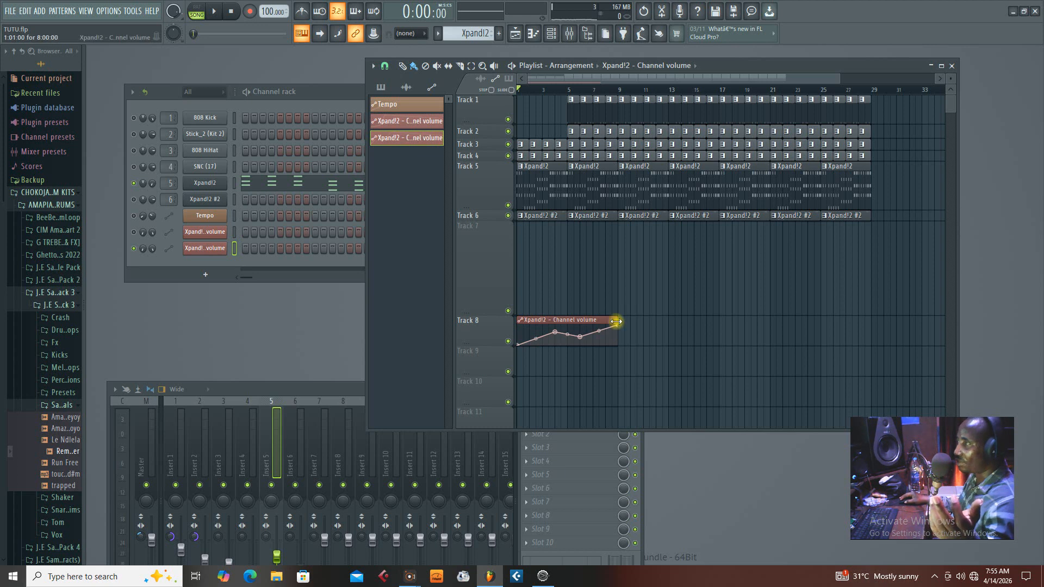
pyautogui.moveTo(616, 321); pyautogui.dragTo(738, 325)
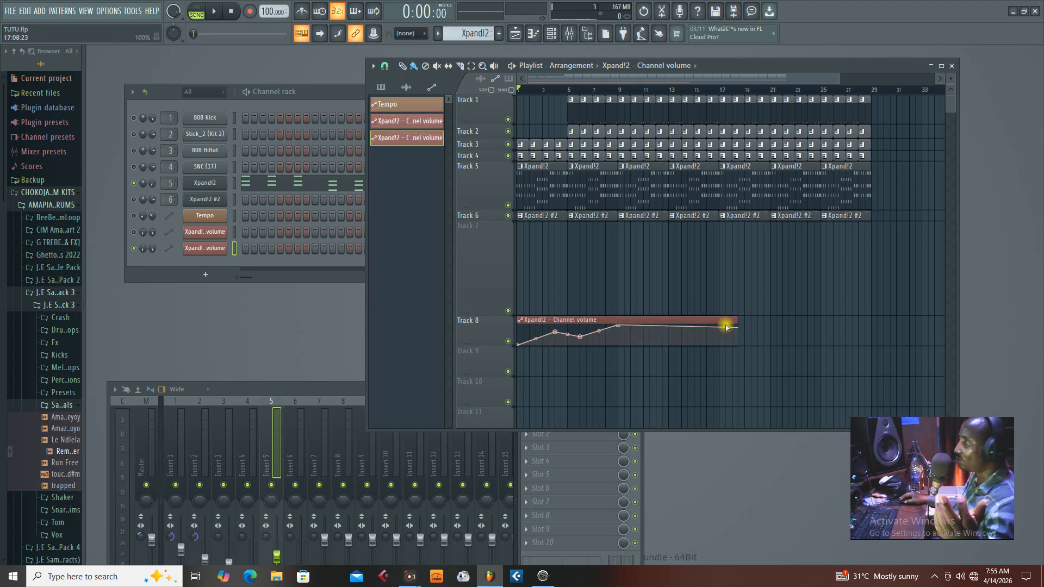
pyautogui.moveTo(737, 328); pyautogui.dragTo(734, 344)
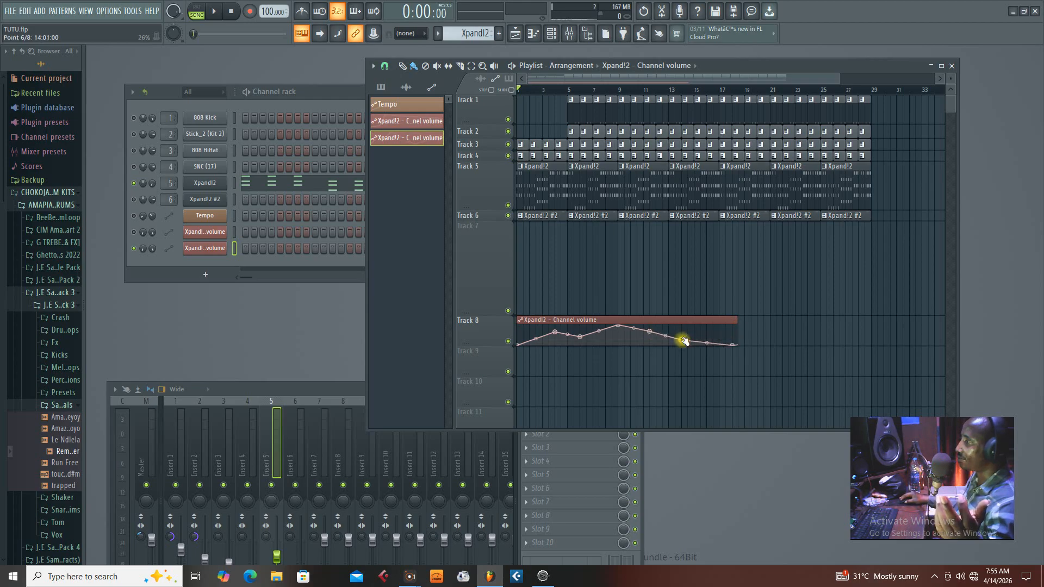
# Step: Unmute all the other channels and play the full arrangement through the melody's volume rises and fade-out
pyautogui.press('space')
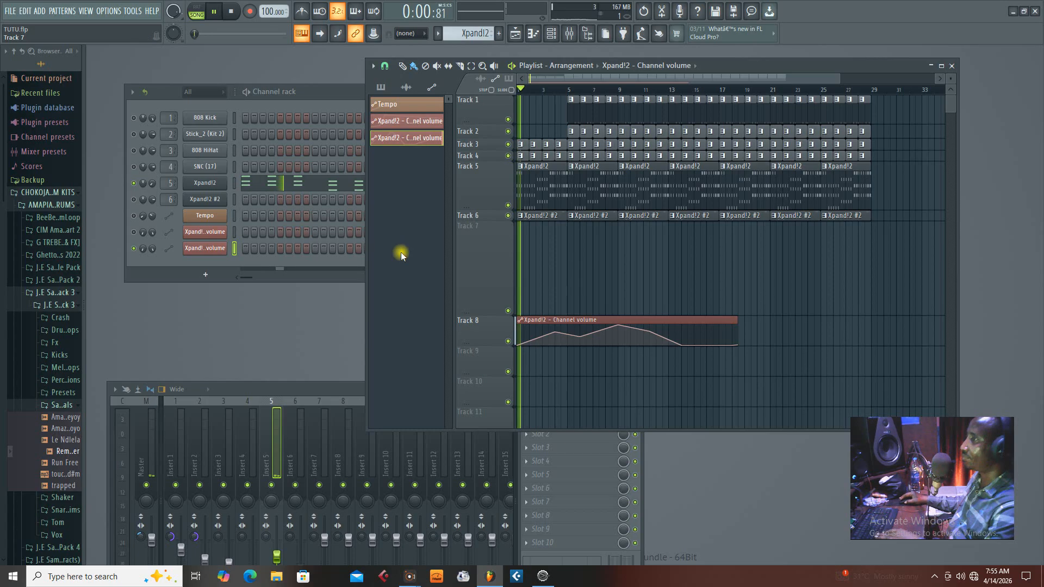
pyautogui.press('space')
pyautogui.click(134, 168)
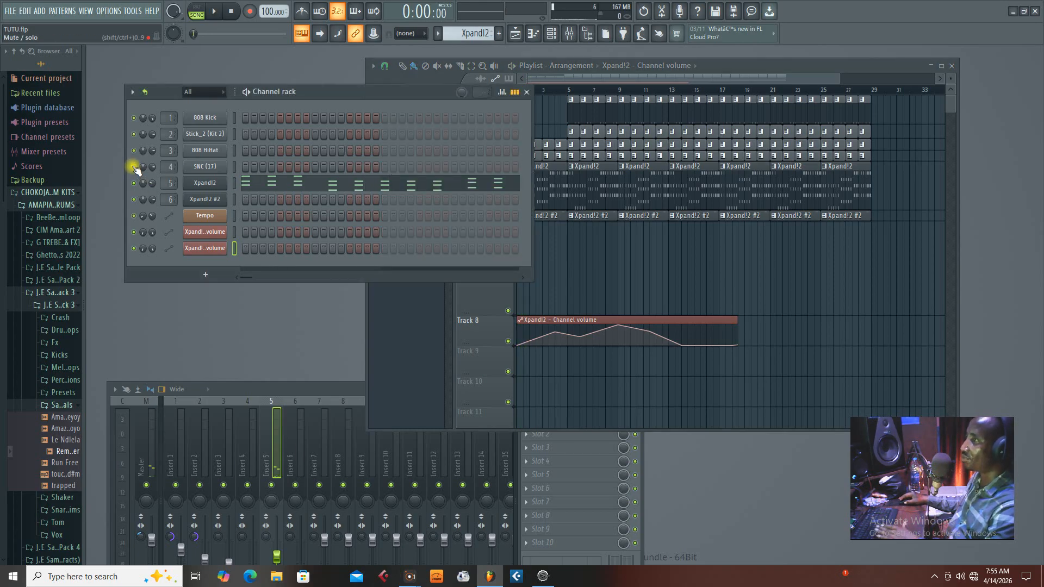
pyautogui.press('space')
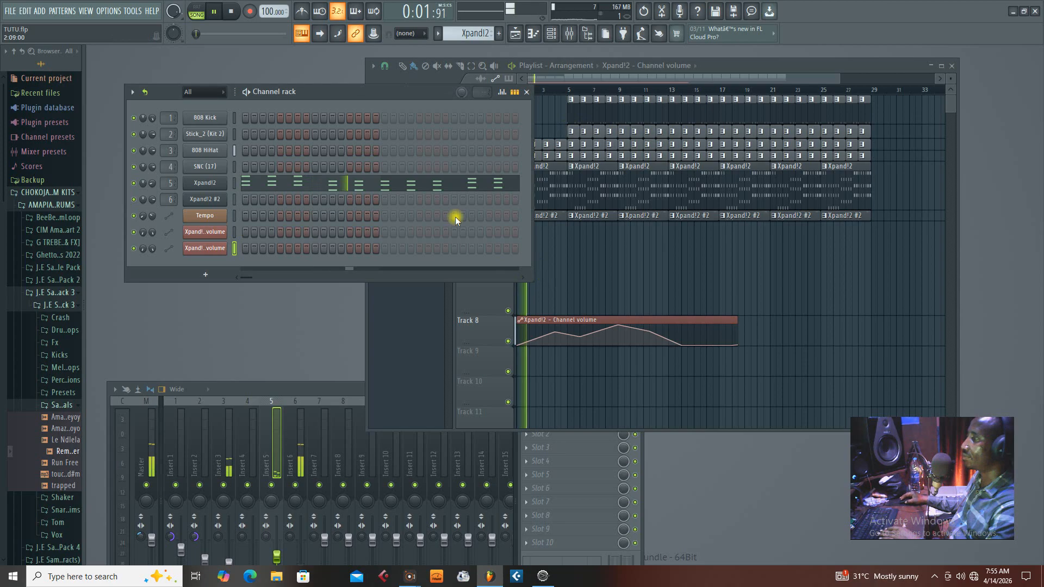
pyautogui.click(706, 66)
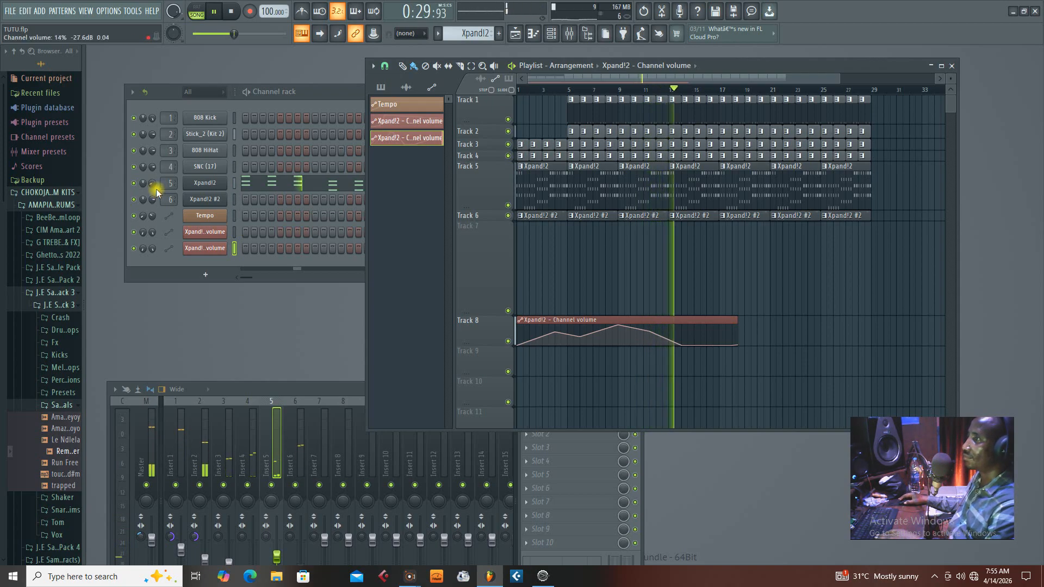
pyautogui.press('space')
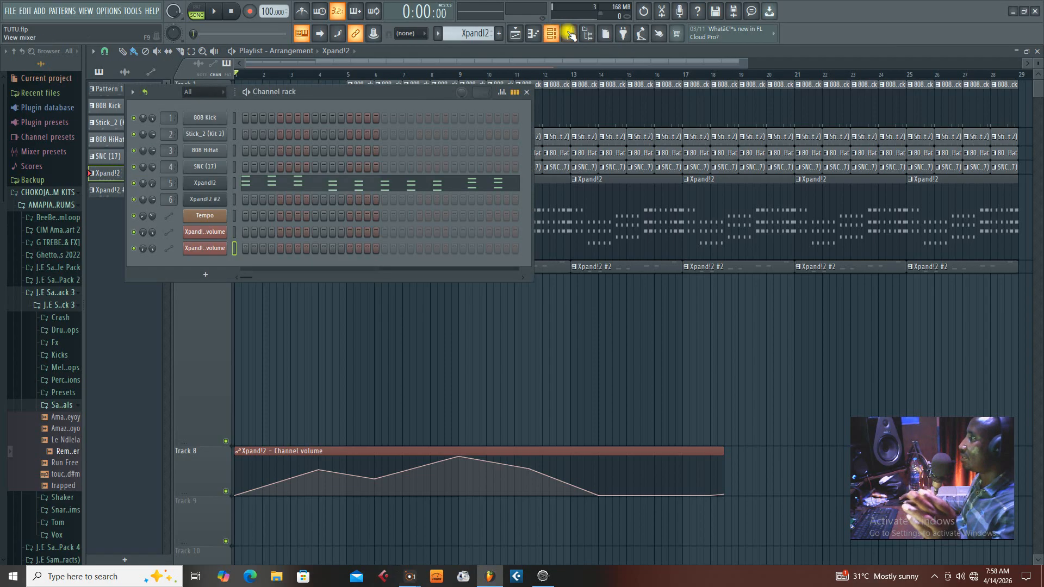
# Step: Mute Track 8 with its channel volume automation and check the Xpand!2 pattern's notes in the piano roll
pyautogui.press('F6')
pyautogui.moveTo(295, 99); pyautogui.dragTo(279, 178)
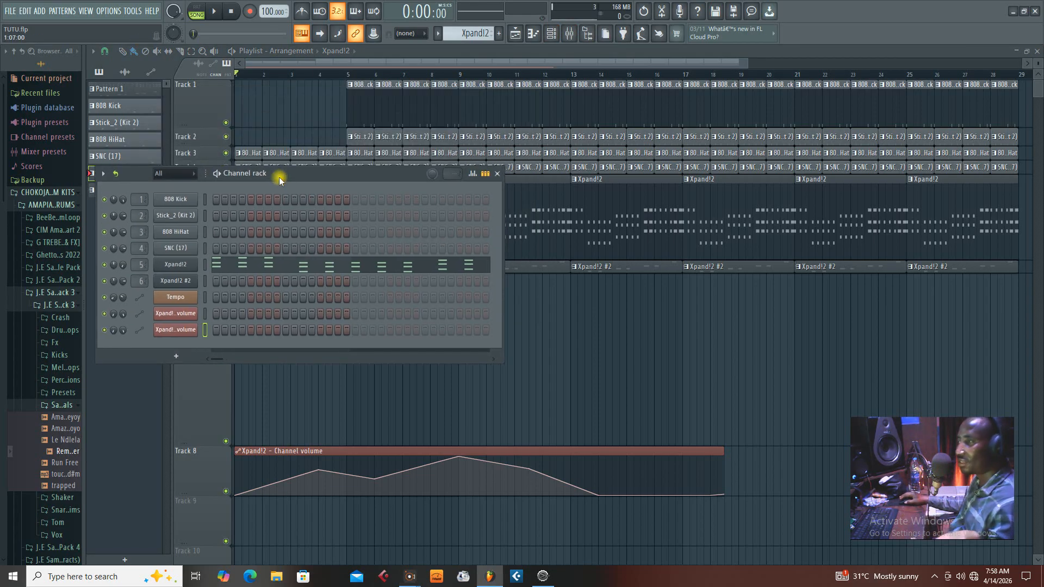
pyautogui.moveTo(277, 177); pyautogui.dragTo(370, 176)
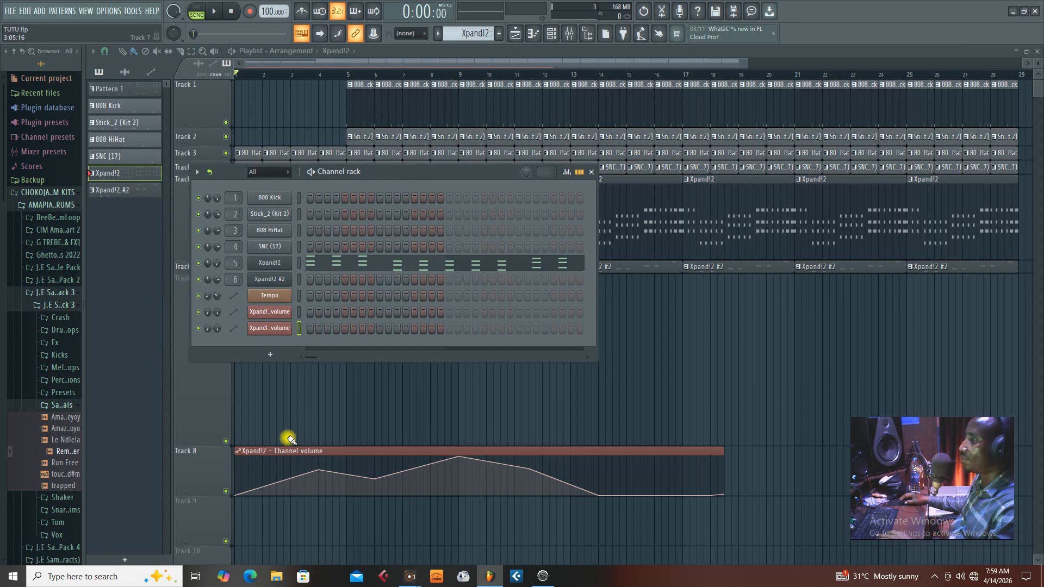
pyautogui.click(226, 491)
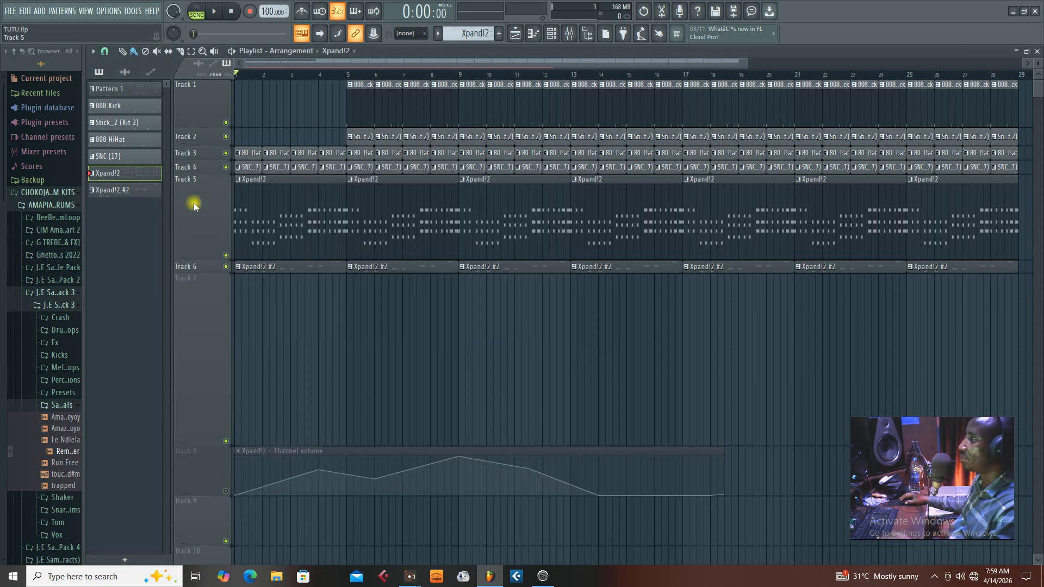
pyautogui.doubleClick(255, 201)
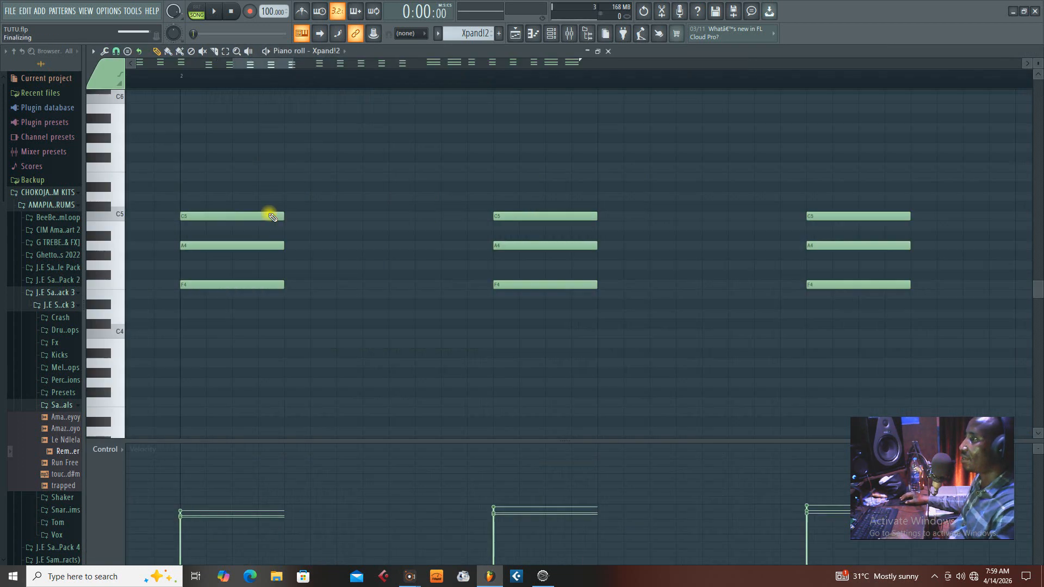
pyautogui.click(1039, 50)
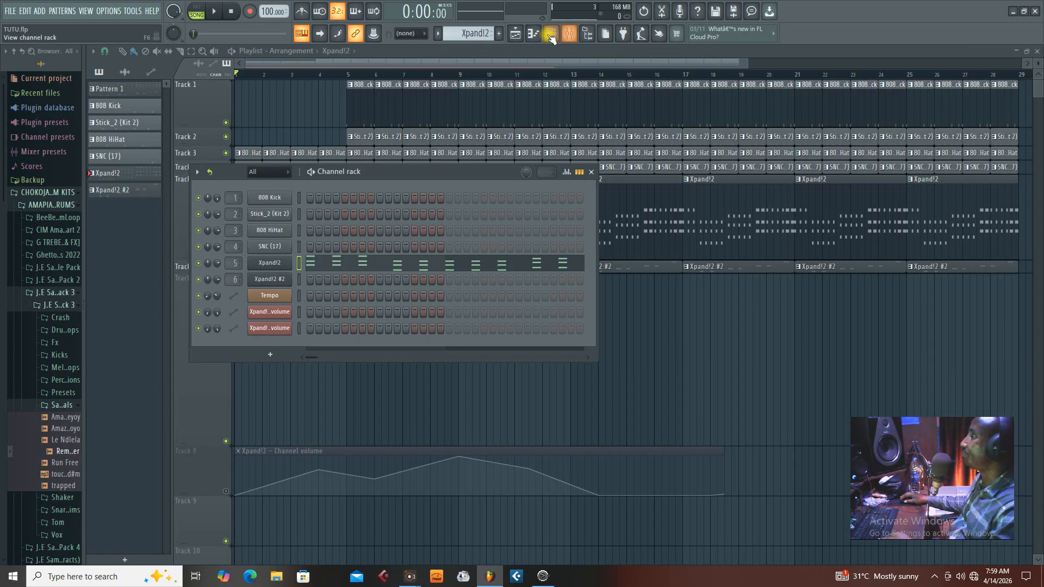
# Step: Show the mixer over the playlist without the Channel rack and solo Insert 5 to hear the melody's track during playback
pyautogui.click(570, 35)
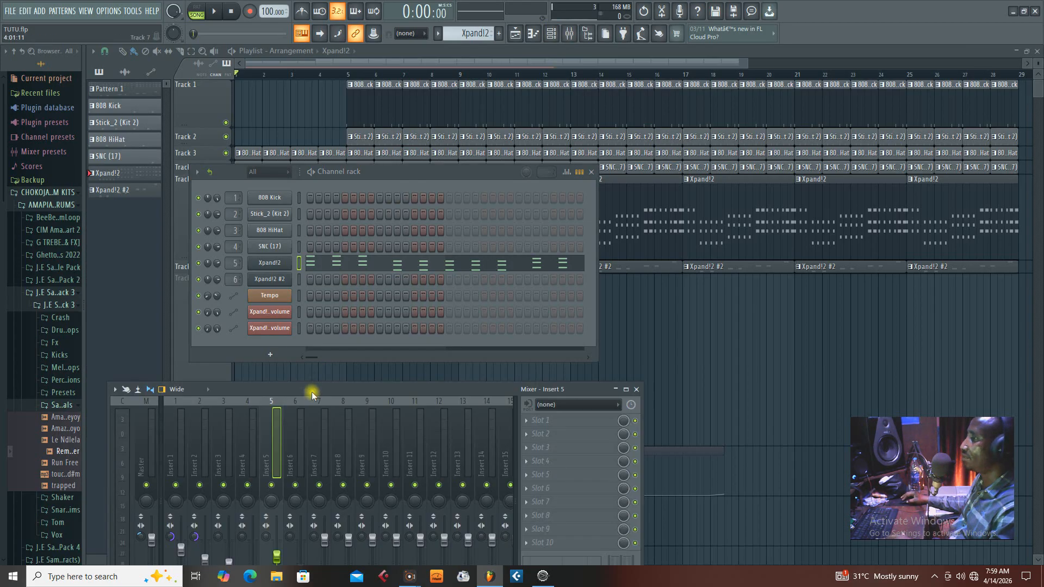
pyautogui.moveTo(312, 394); pyautogui.dragTo(389, 271)
pyautogui.press('space')
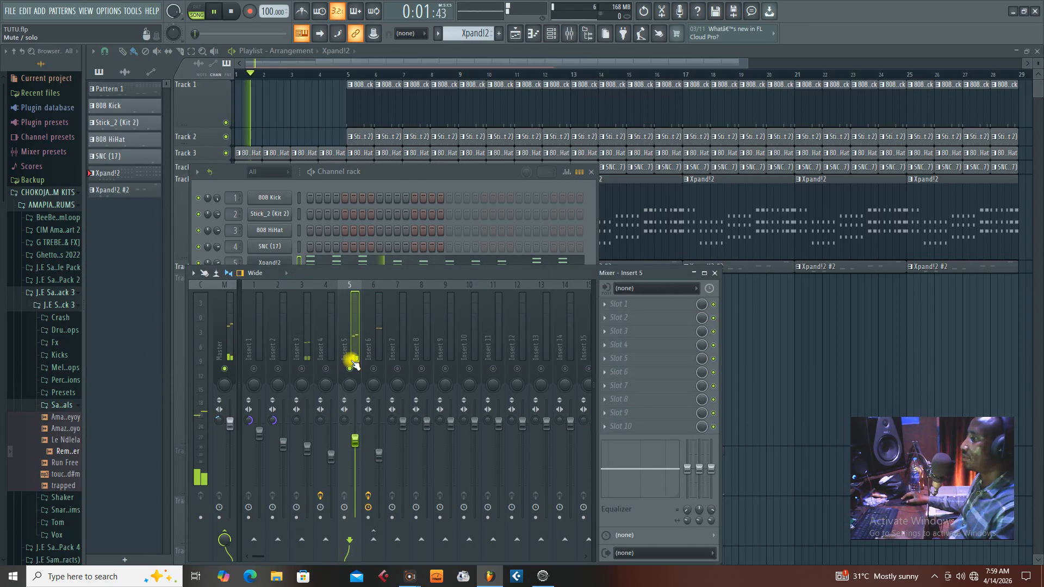
pyautogui.press('space')
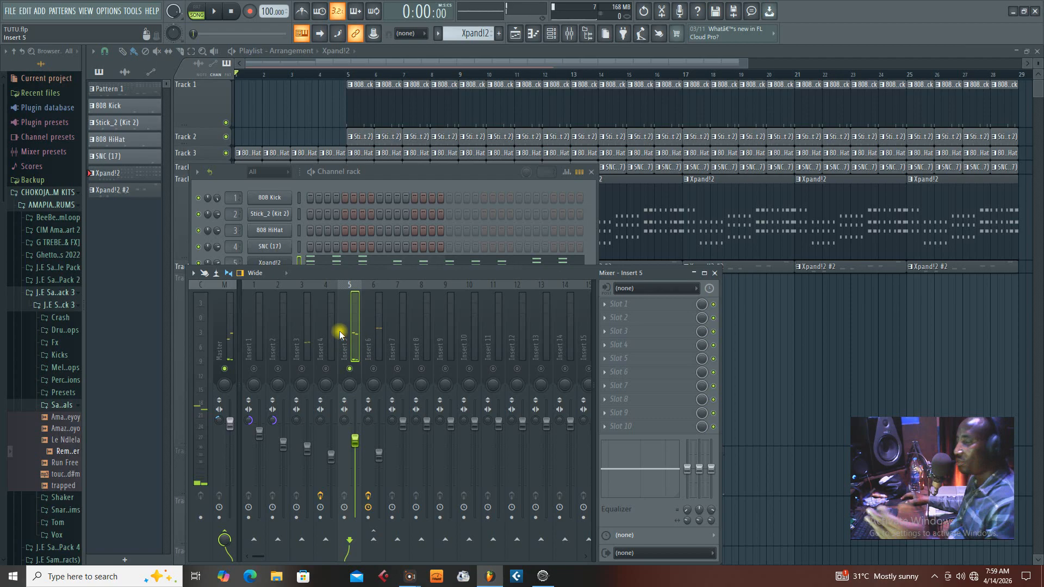
pyautogui.click(553, 34)
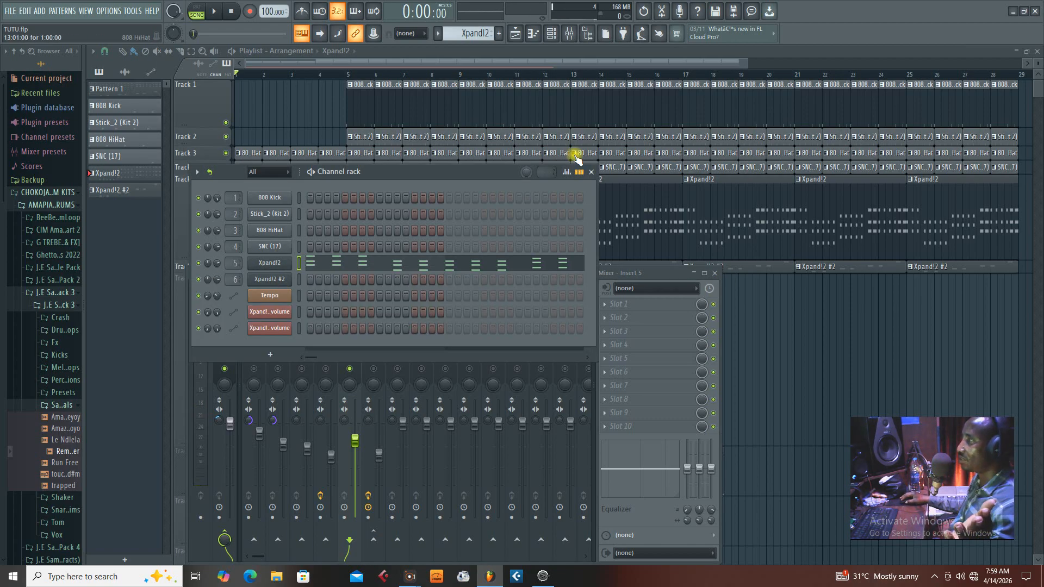
pyautogui.click(593, 172)
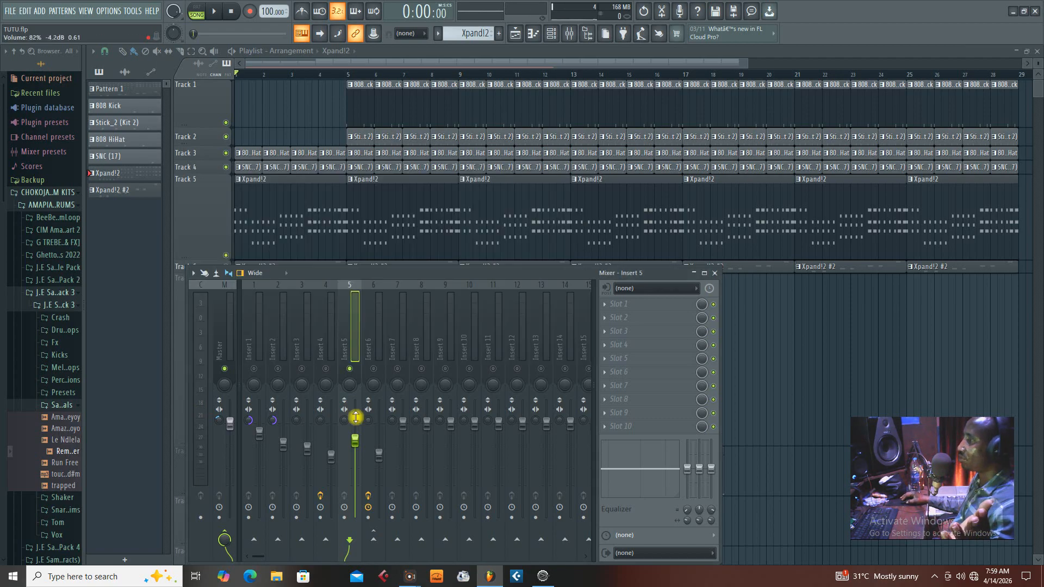
# Step: Try a full-length Insert 5 volume automation clip on Track 7, trimmed to start at bar 13, and delete it from the playlist
pyautogui.rightClick(356, 444)
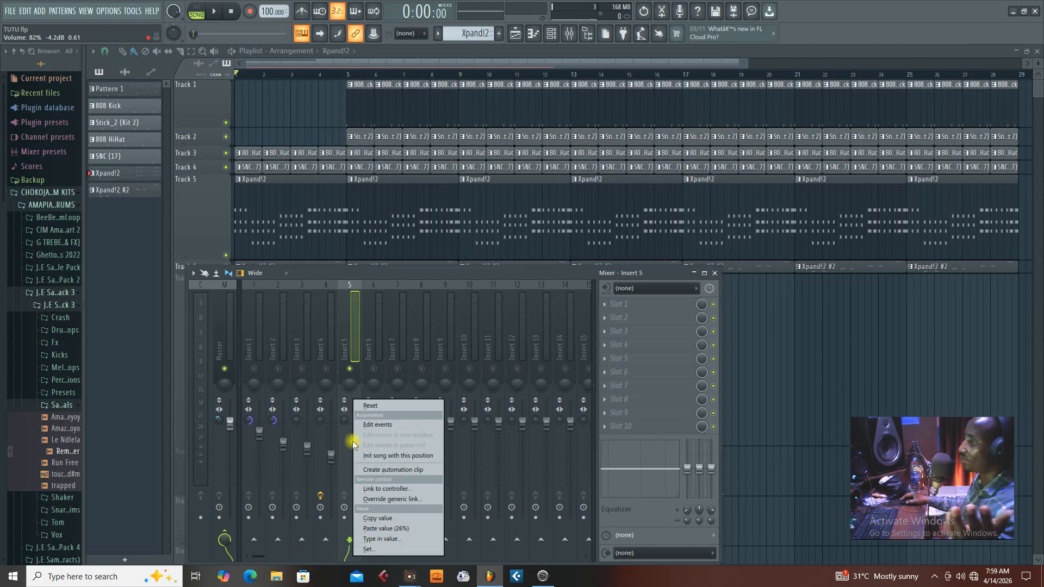
pyautogui.click(381, 470)
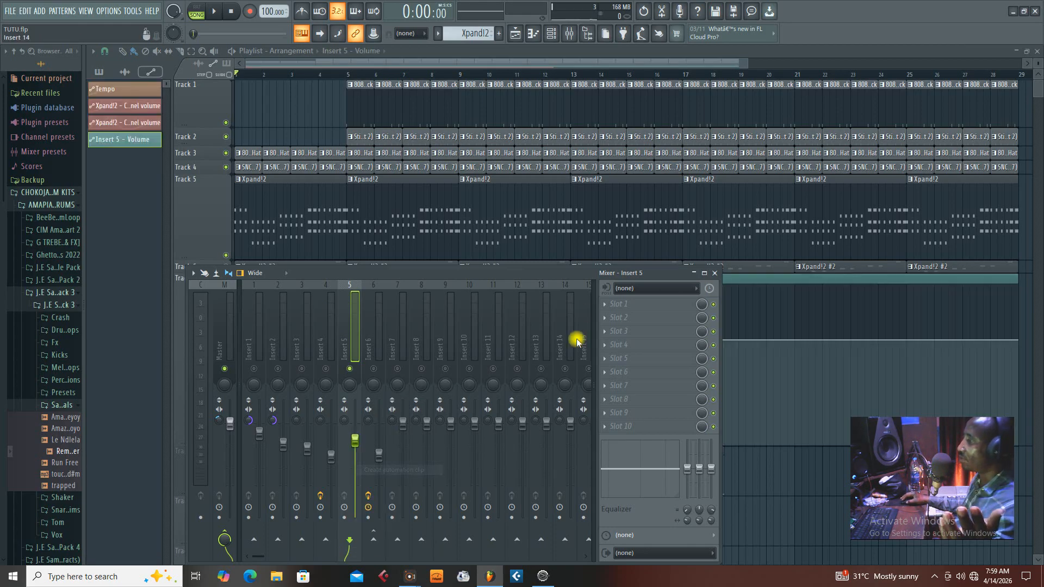
pyautogui.click(715, 273)
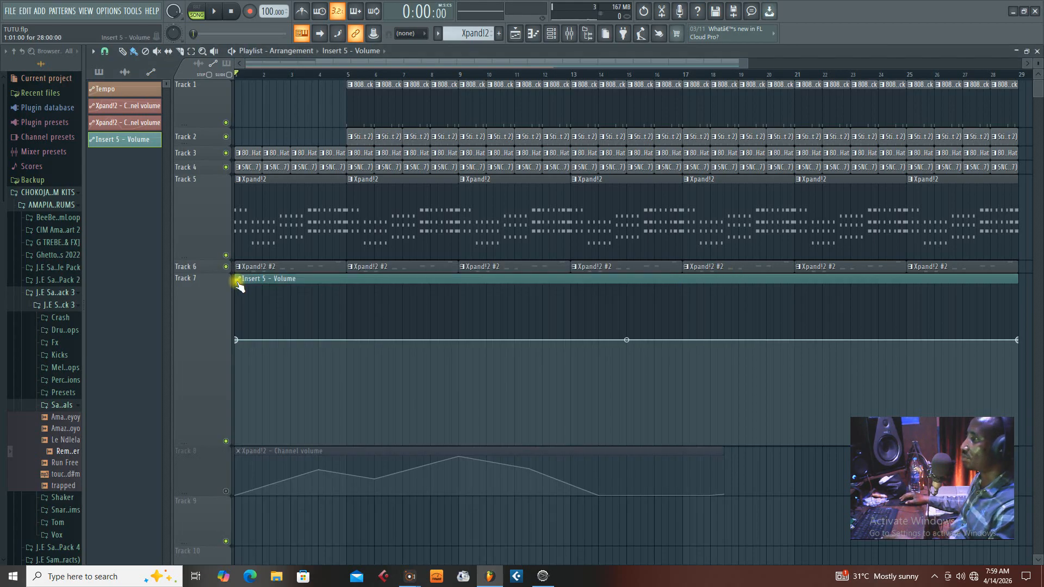
pyautogui.moveTo(235, 282); pyautogui.dragTo(573, 282)
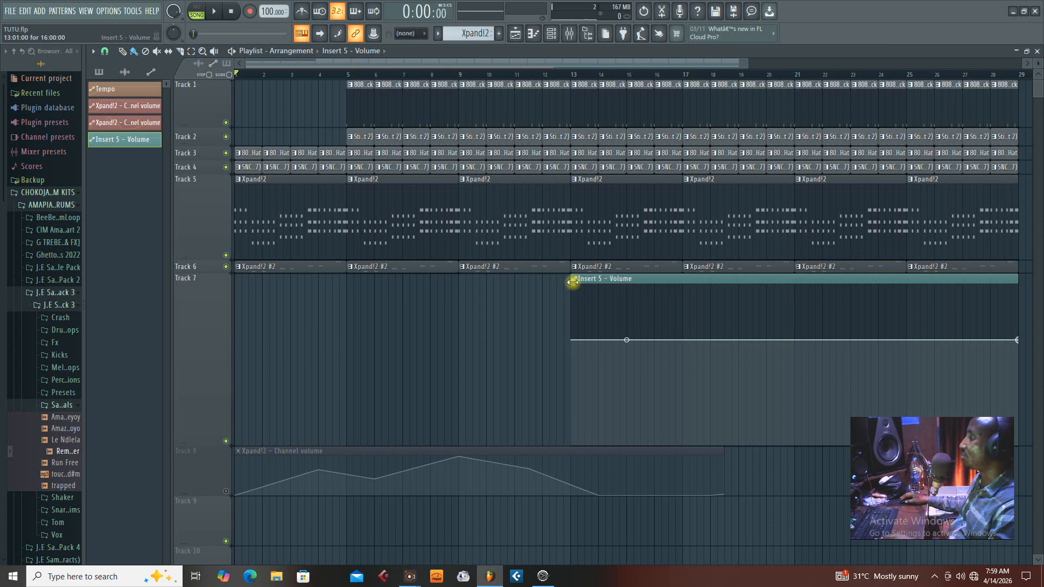
pyautogui.rightClick(618, 283)
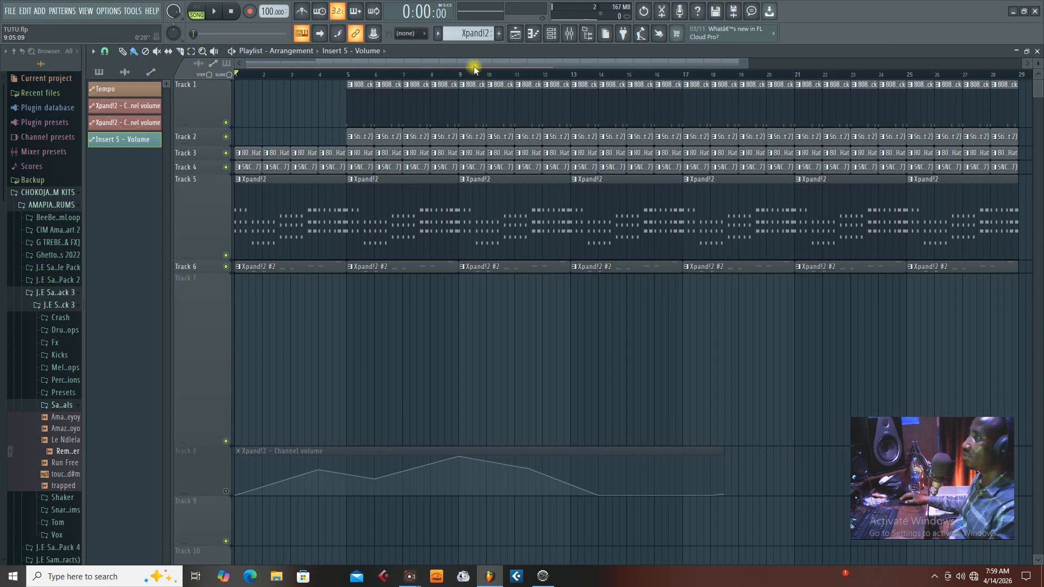
# Step: Create an Insert 5 volume automation clip on Track 7 covering only bars 13 to 16 and play that section
pyautogui.moveTo(754, 66); pyautogui.dragTo(992, 71)
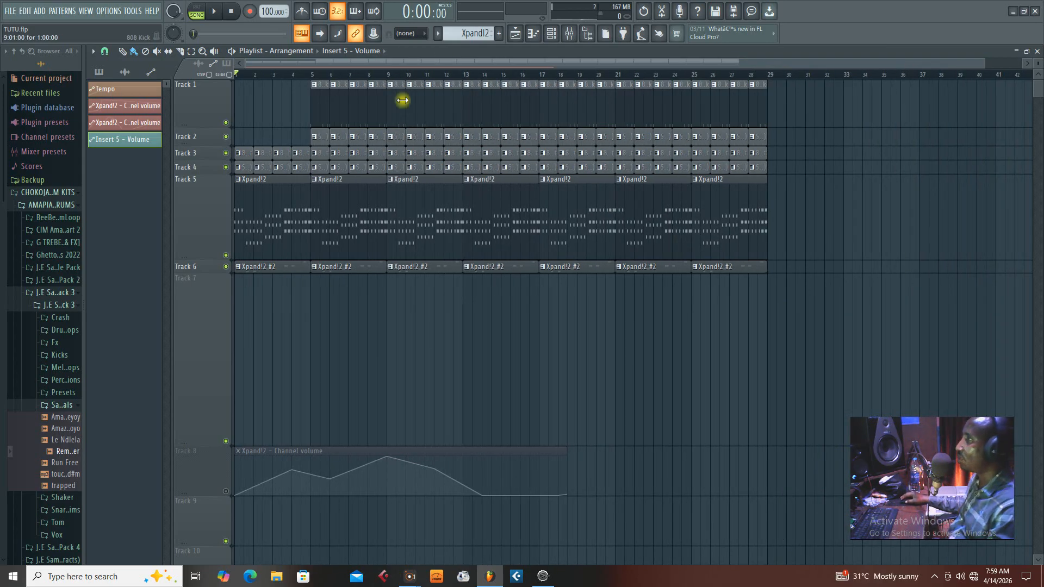
pyautogui.moveTo(466, 79); pyautogui.dragTo(539, 85)
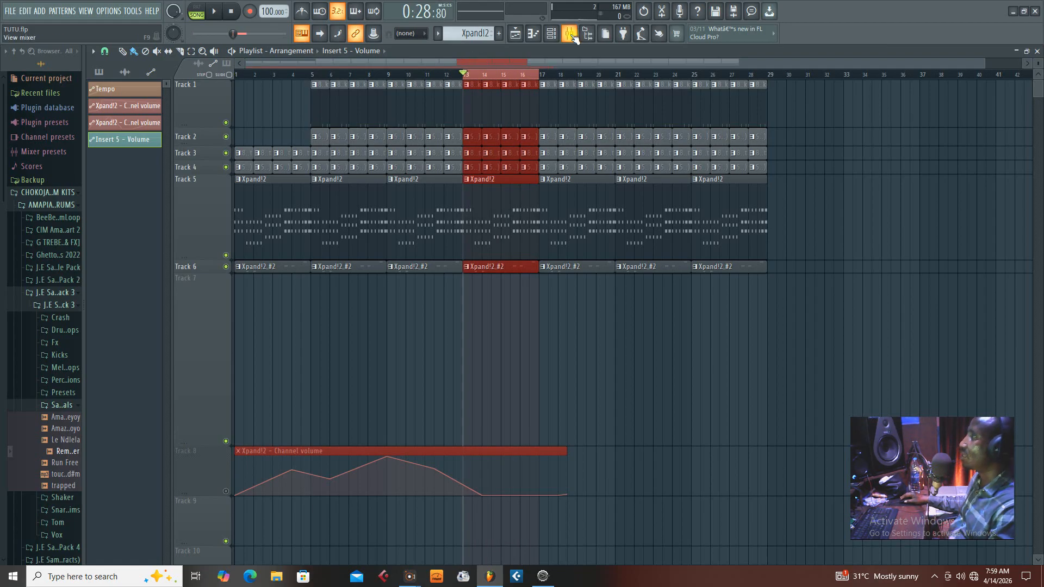
pyautogui.press('F9')
pyautogui.rightClick(354, 440)
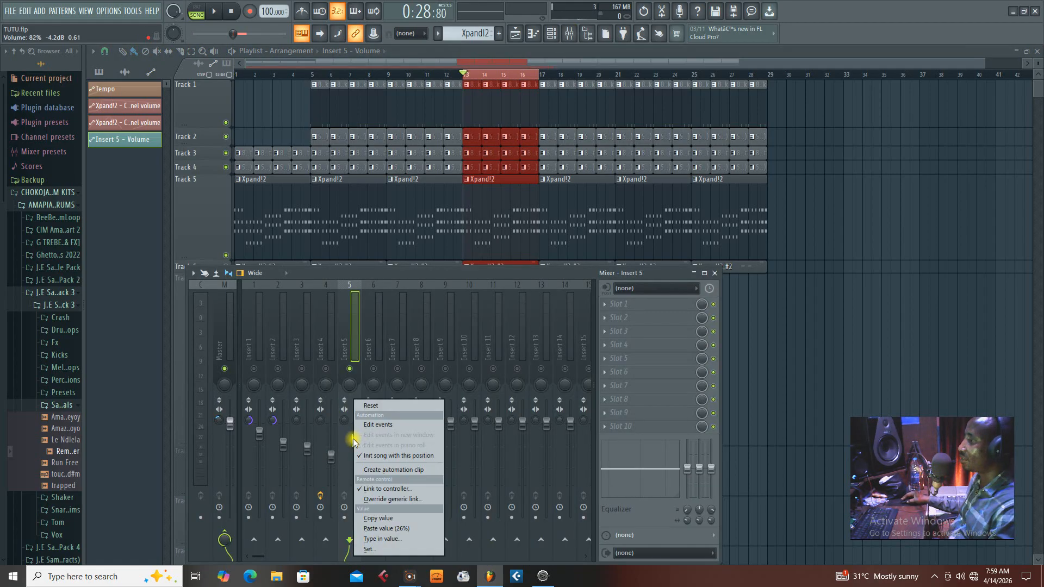
pyautogui.click(379, 471)
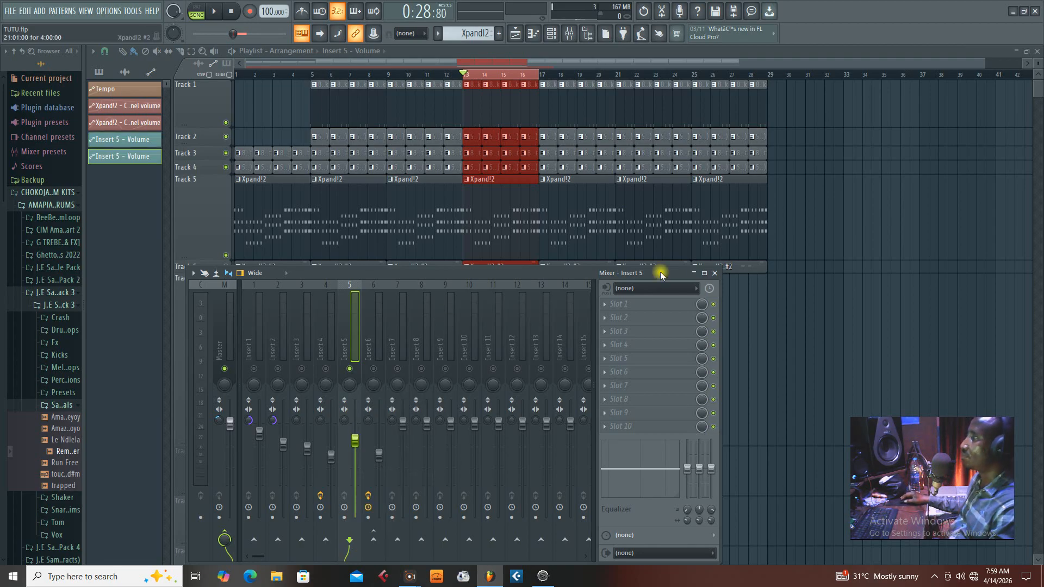
pyautogui.click(716, 274)
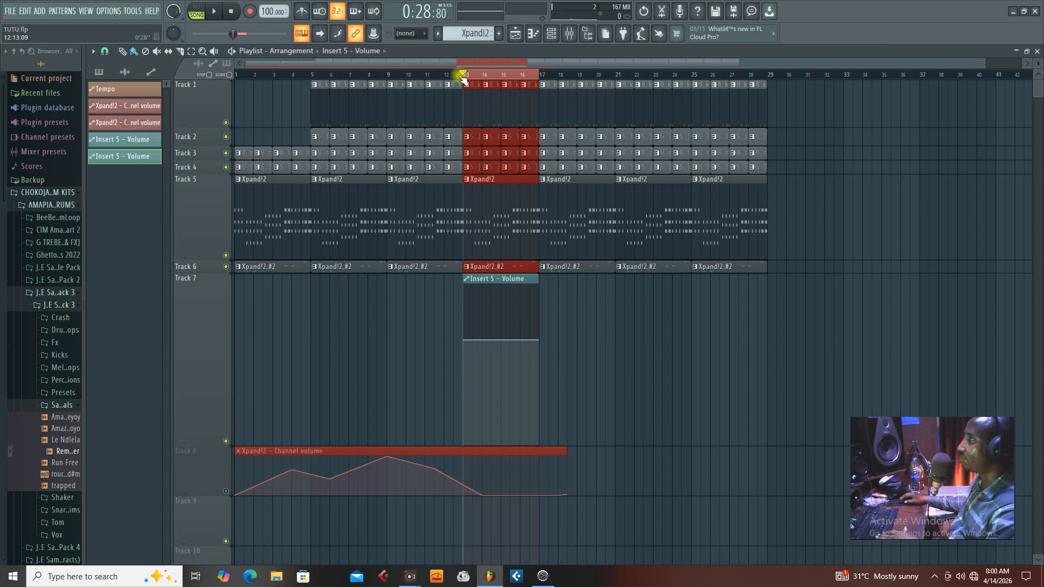
pyautogui.press('space')
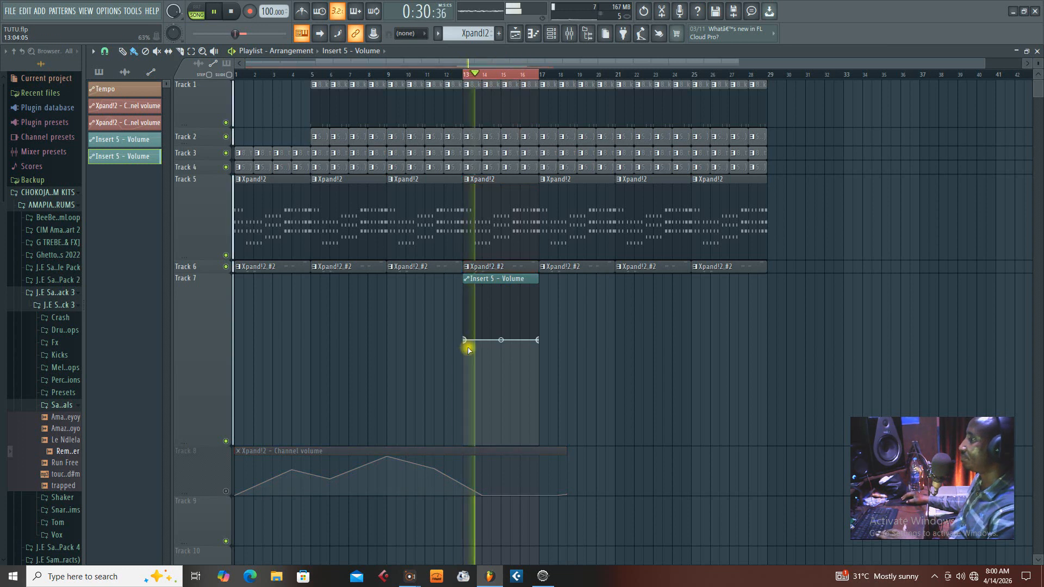
pyautogui.press('space')
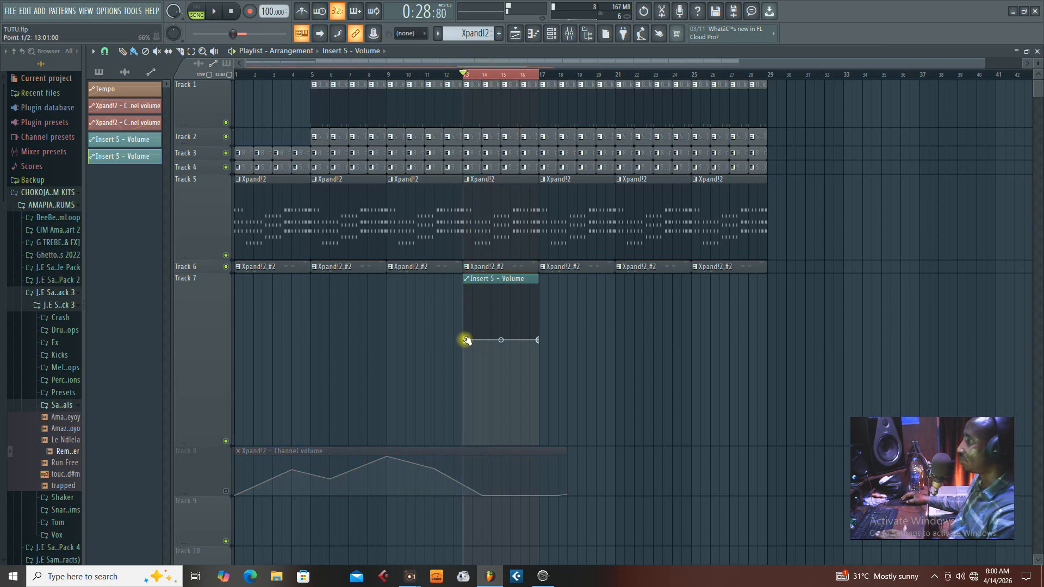
# Step: Shape the Insert 5 volume automation as a rise from a lowered start through a midpoint at bar 15 to a raised end, and play it
pyautogui.moveTo(461, 358); pyautogui.dragTo(463, 416)
pyautogui.press('space')
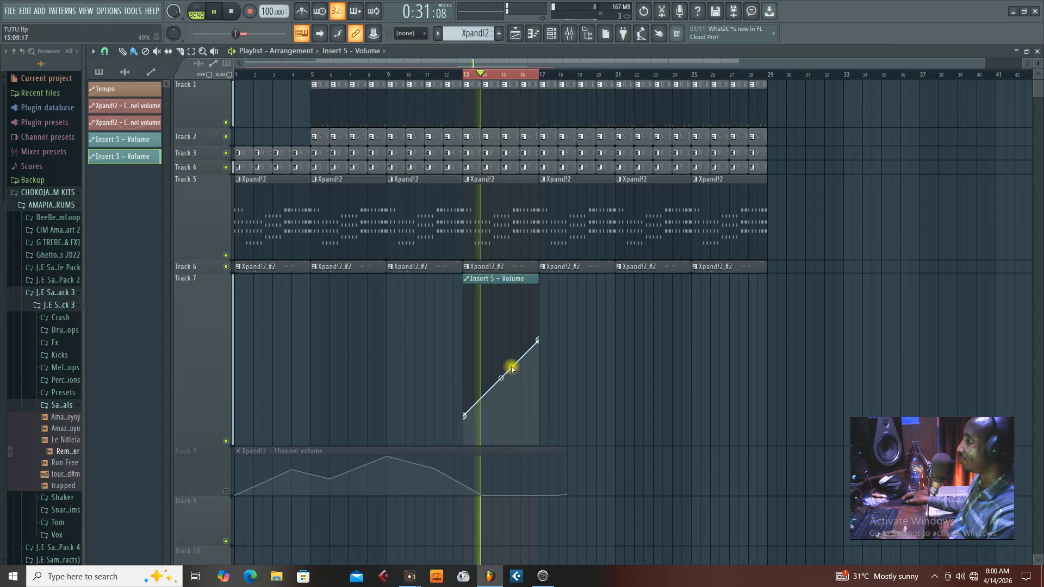
pyautogui.moveTo(508, 374); pyautogui.dragTo(537, 304)
pyautogui.press('space')
pyautogui.press('space')
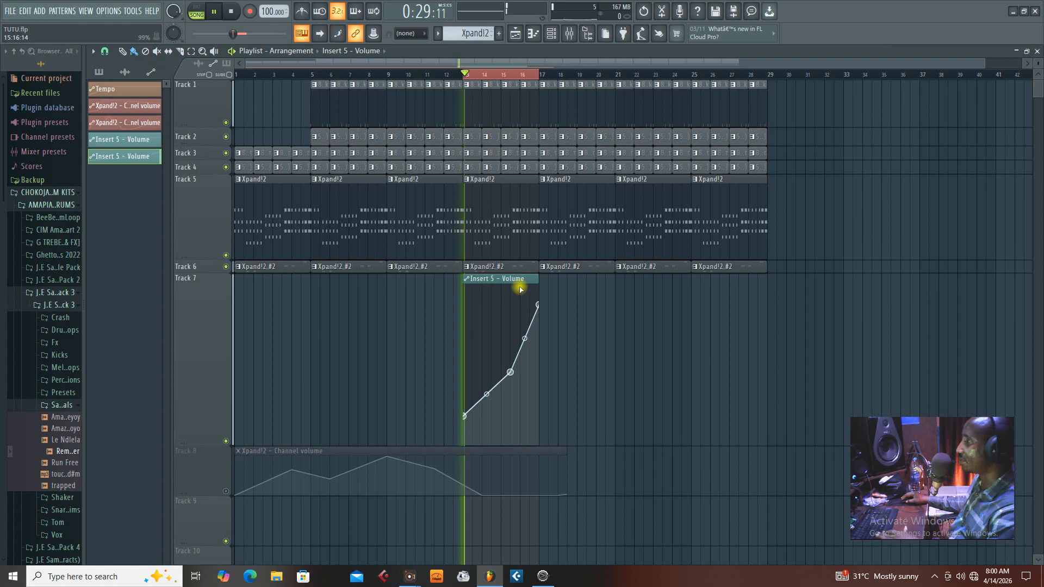
pyautogui.moveTo(510, 372)
pyautogui.mouseDown()
pyautogui.moveTo(495, 363)
pyautogui.moveTo(503, 379)
pyautogui.mouseUp()
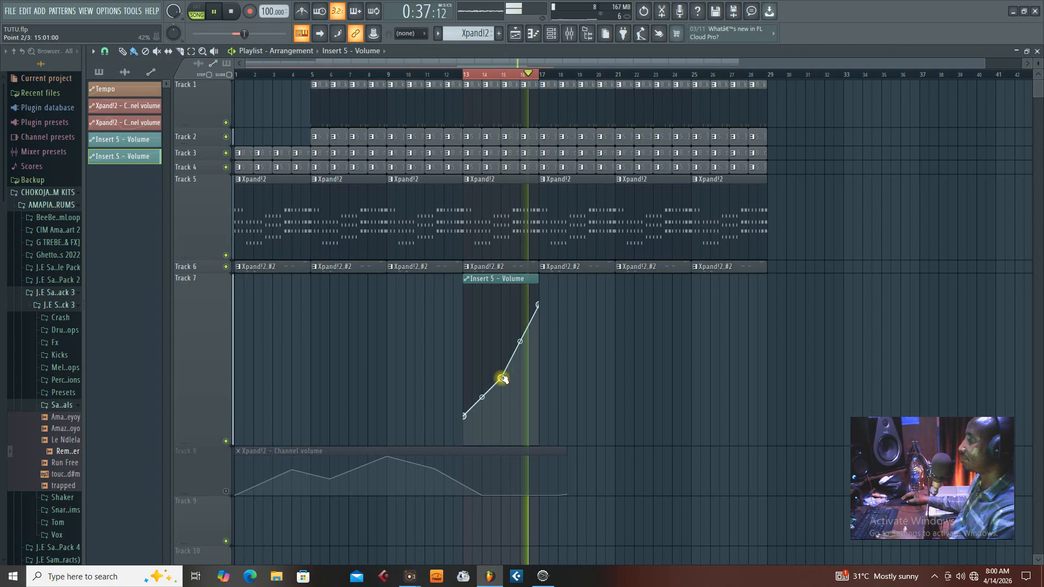
pyautogui.press('space')
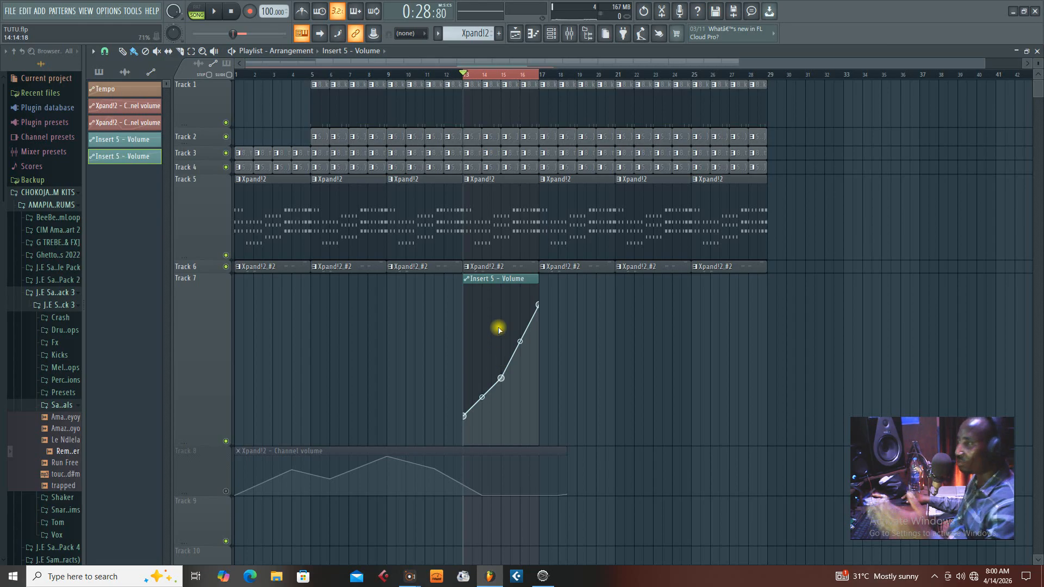
# Step: Show the mixer beside the automation clip and play bars 13 to 16 repeatedly to watch the Insert 5 fader's movement
pyautogui.click(569, 34)
pyautogui.moveTo(435, 283); pyautogui.dragTo(817, 136)
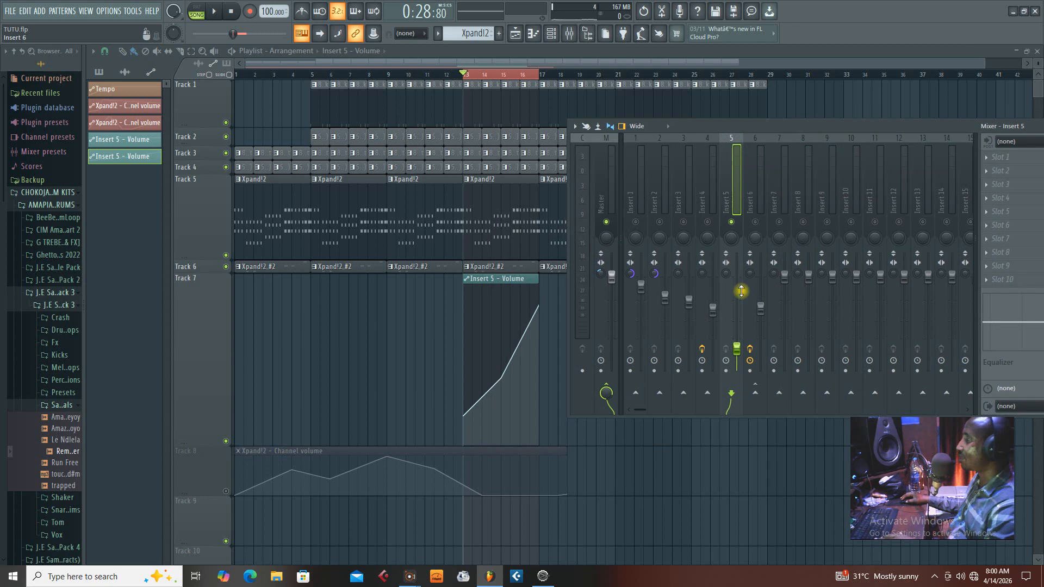
pyautogui.press('space')
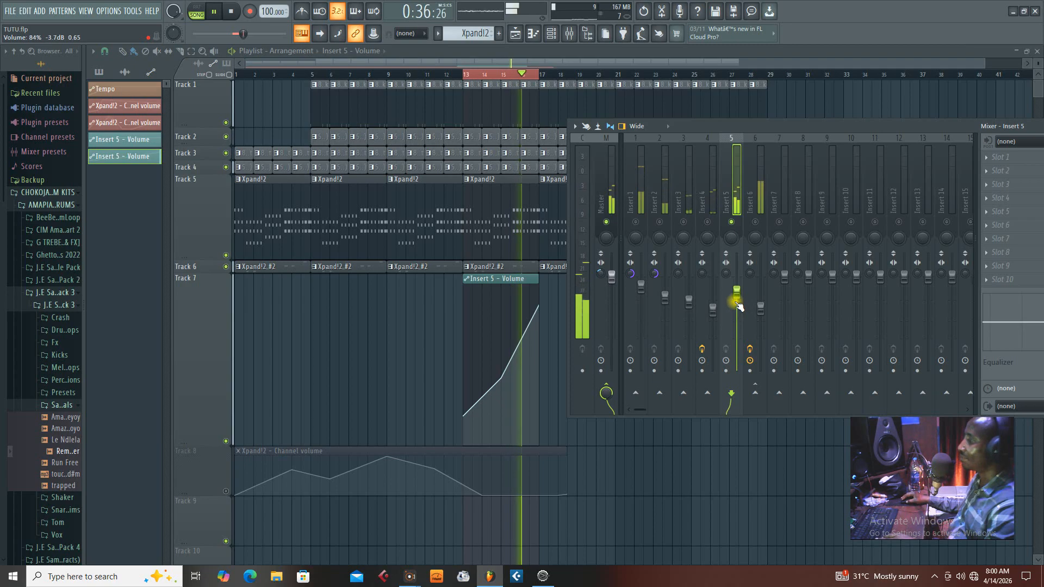
pyautogui.moveTo(774, 127); pyautogui.dragTo(747, 131)
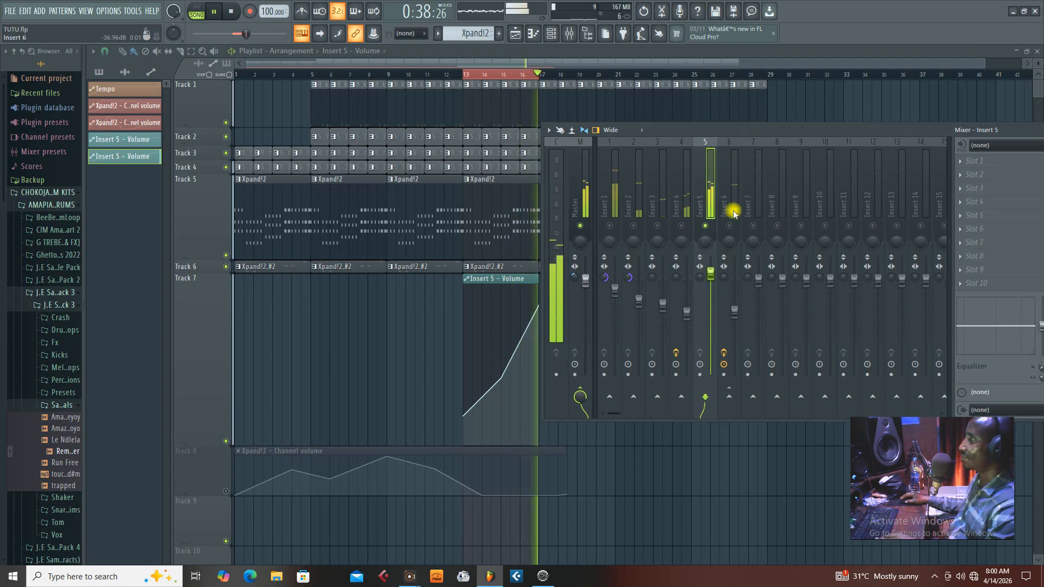
pyautogui.press('space')
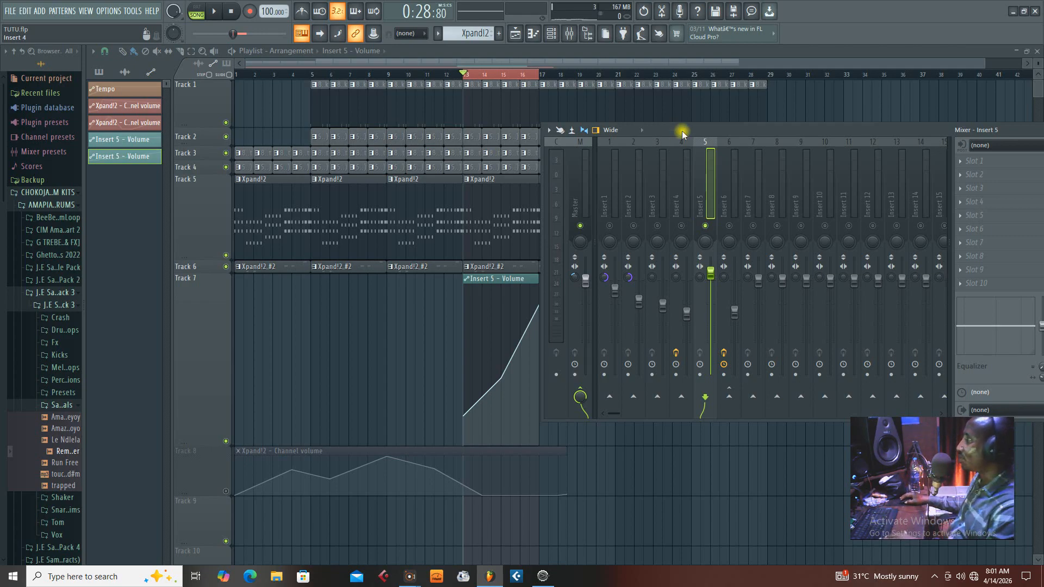
pyautogui.moveTo(681, 130); pyautogui.dragTo(854, 134)
pyautogui.press('space')
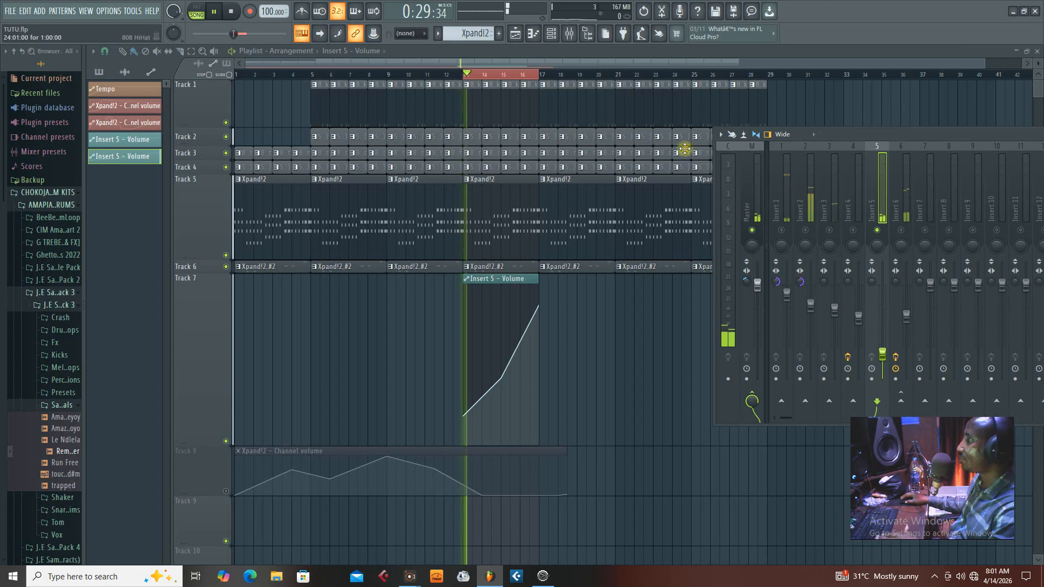
pyautogui.press('space')
pyautogui.press('space')
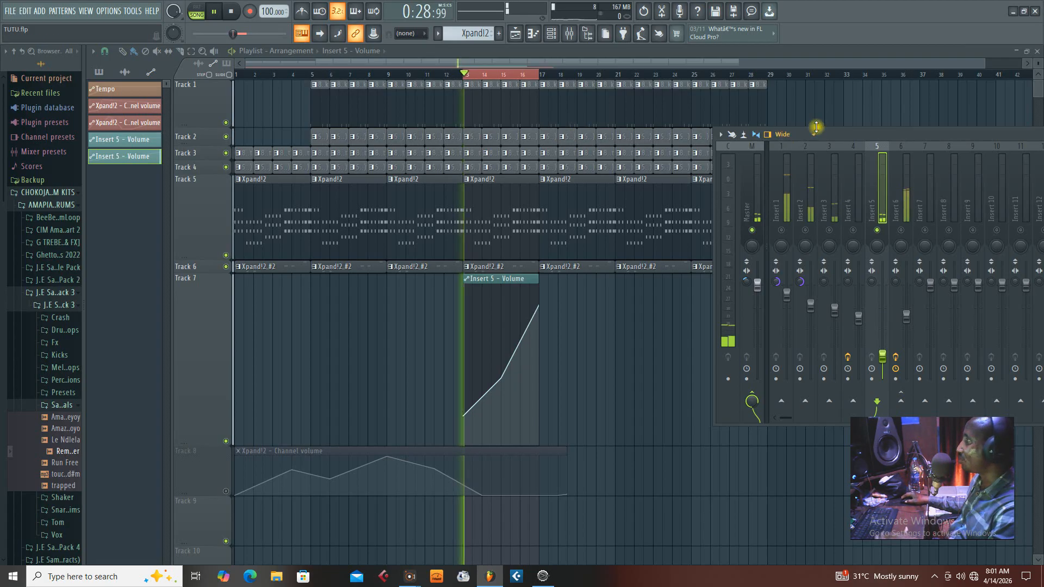
pyautogui.moveTo(840, 135); pyautogui.dragTo(782, 133)
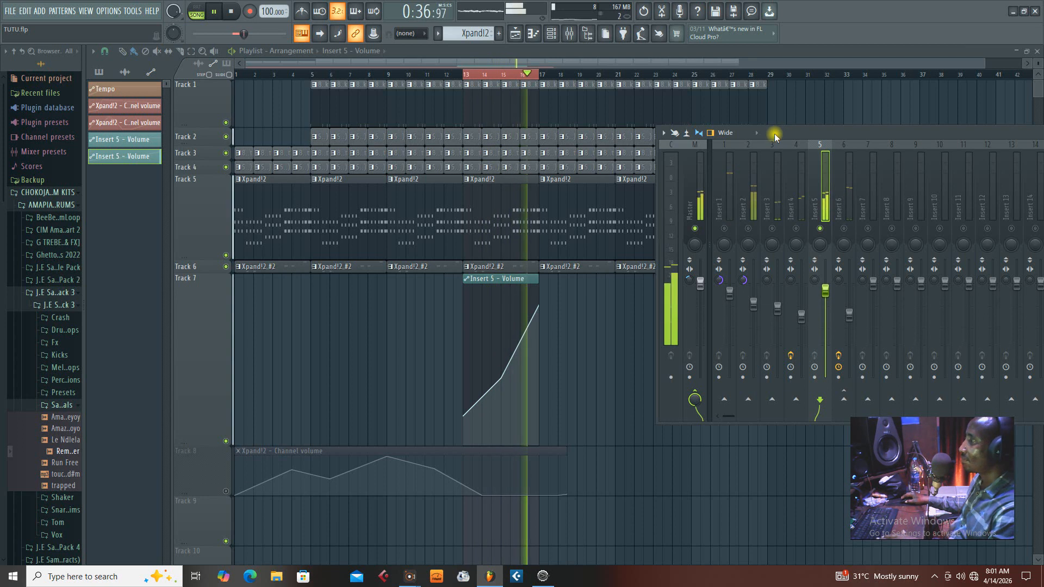
pyautogui.press('space')
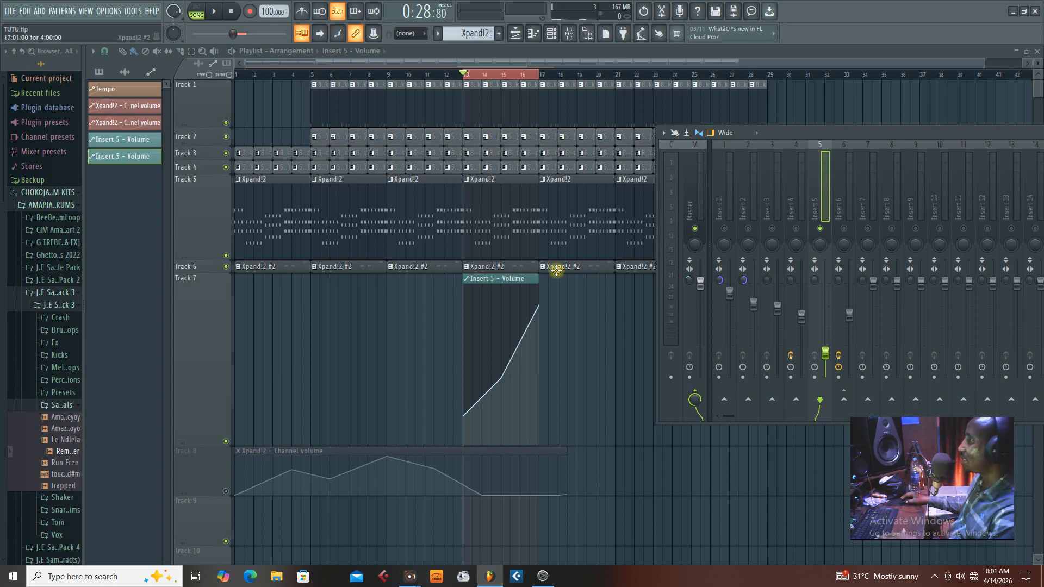
pyautogui.doubleClick(699, 51)
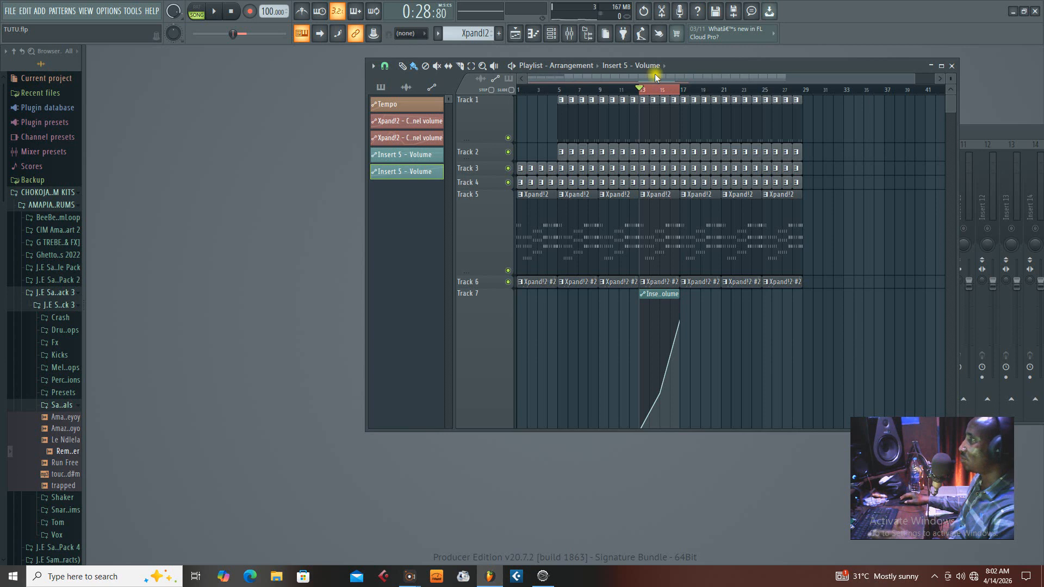
pyautogui.moveTo(694, 67); pyautogui.dragTo(526, 72)
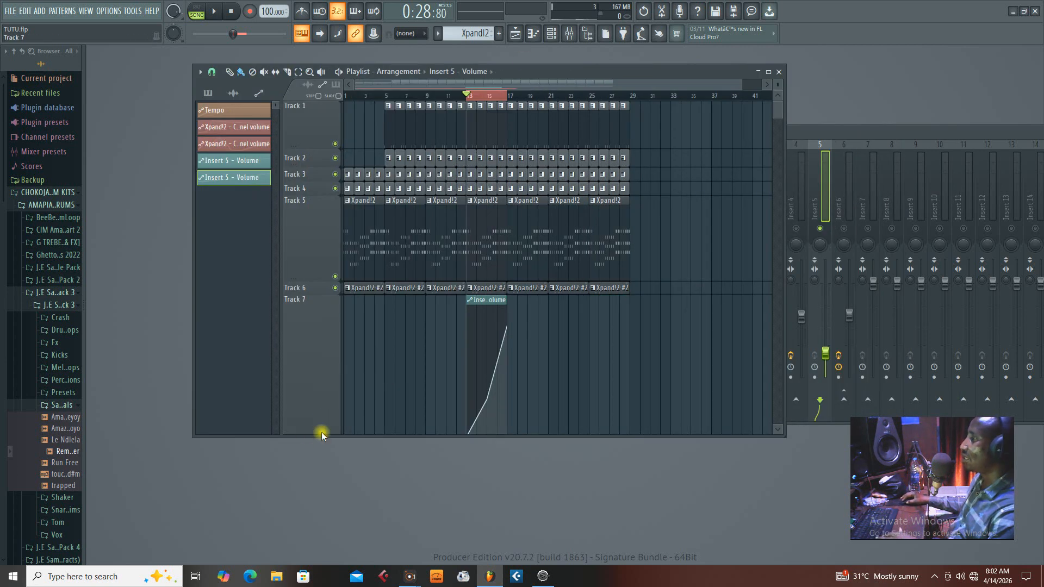
pyautogui.moveTo(314, 436); pyautogui.dragTo(316, 320)
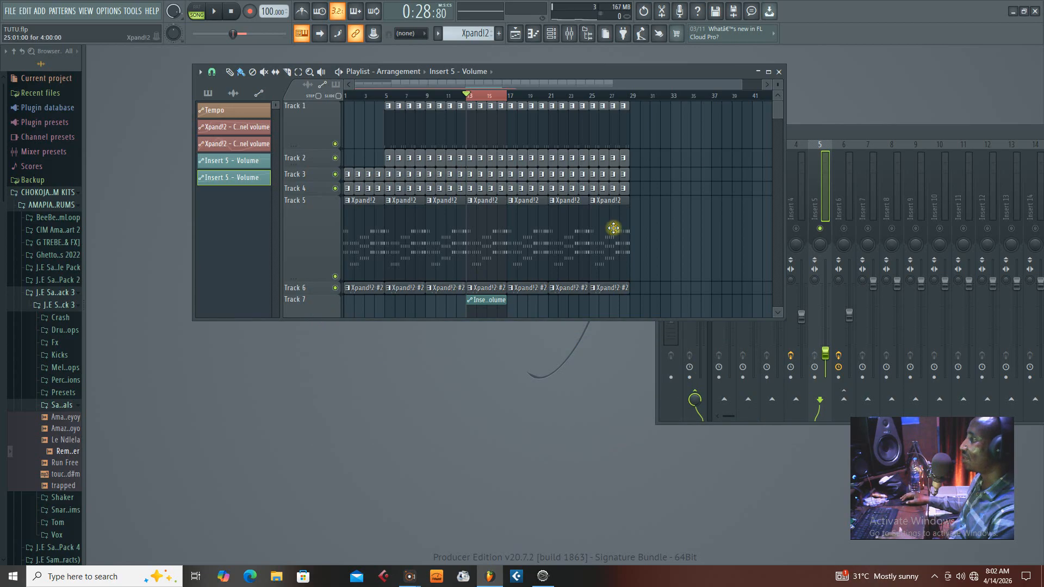
pyautogui.click(768, 71)
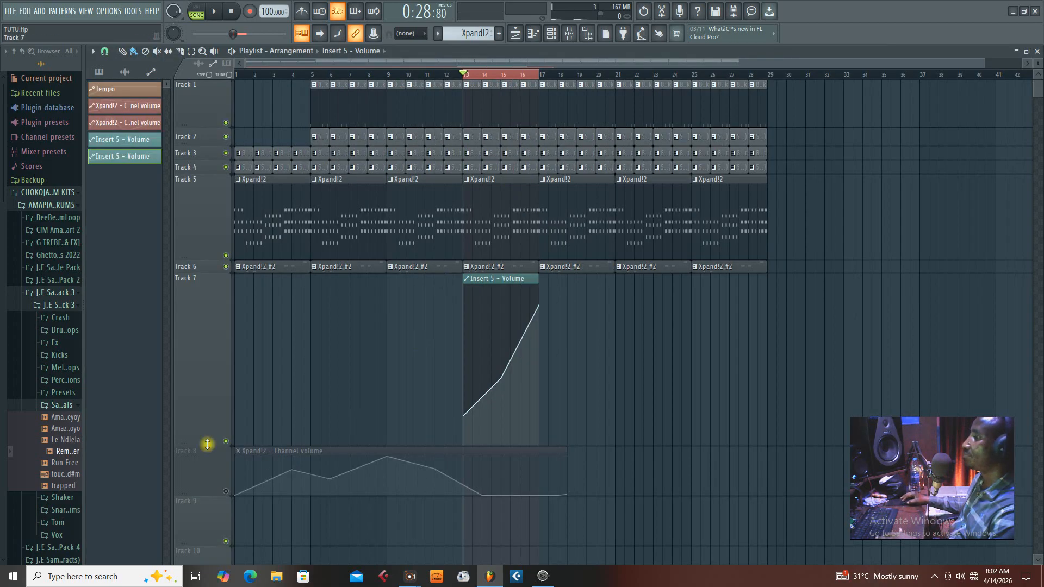
# Step: Reduce the height of Track 7 and delete its Insert 5 volume automation clip from the playlist
pyautogui.moveTo(207, 444); pyautogui.dragTo(221, 282)
pyautogui.rightClick(469, 280)
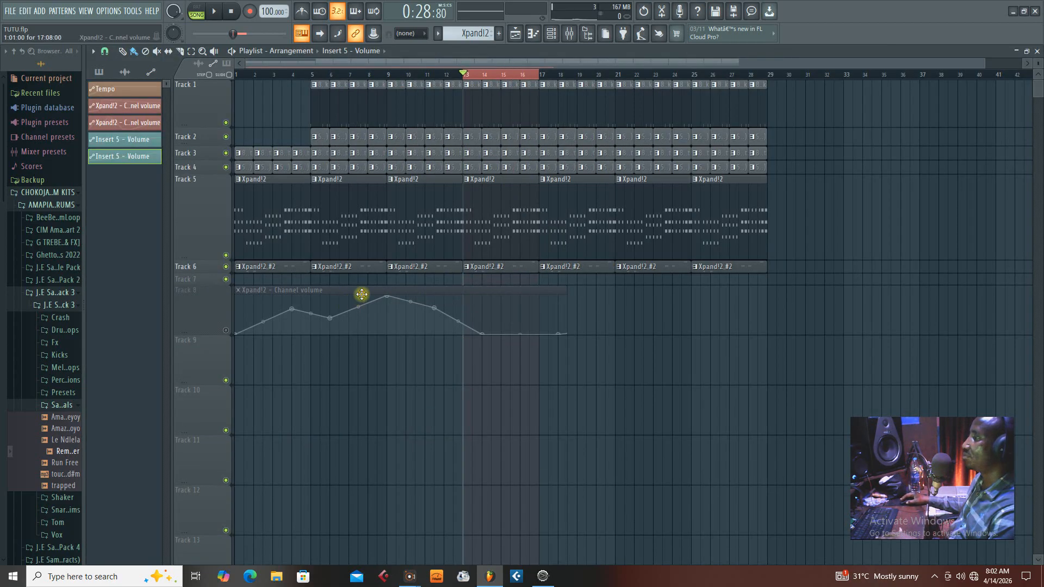
# Step: Load Fruity Parametric EQ 2 into the first effect slot of Insert 5 in the mixer
pyautogui.click(572, 34)
pyautogui.moveTo(832, 132); pyautogui.dragTo(534, 129)
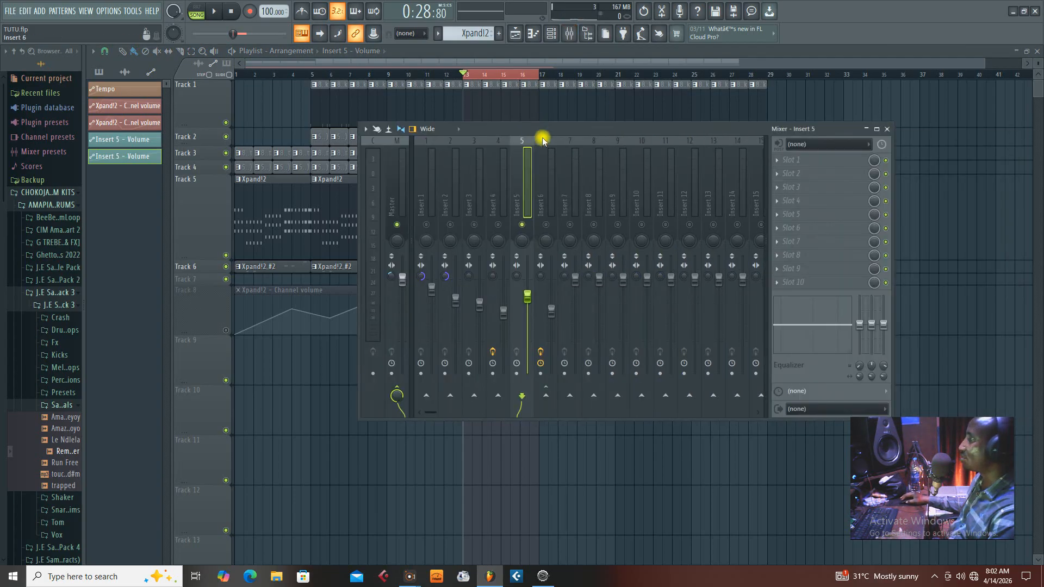
pyautogui.click(776, 162)
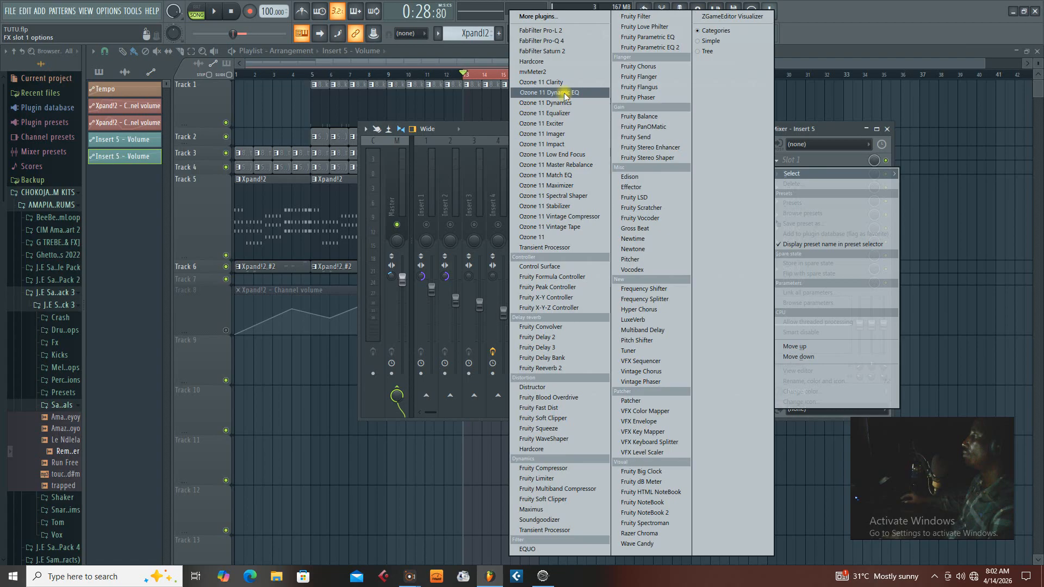
pyautogui.click(645, 50)
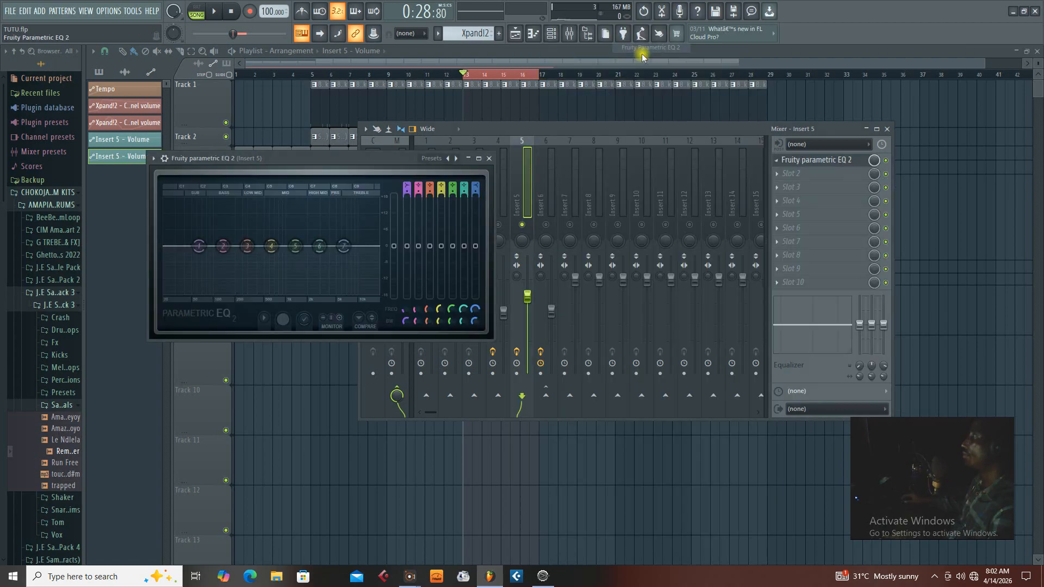
pyautogui.moveTo(312, 158); pyautogui.dragTo(334, 156)
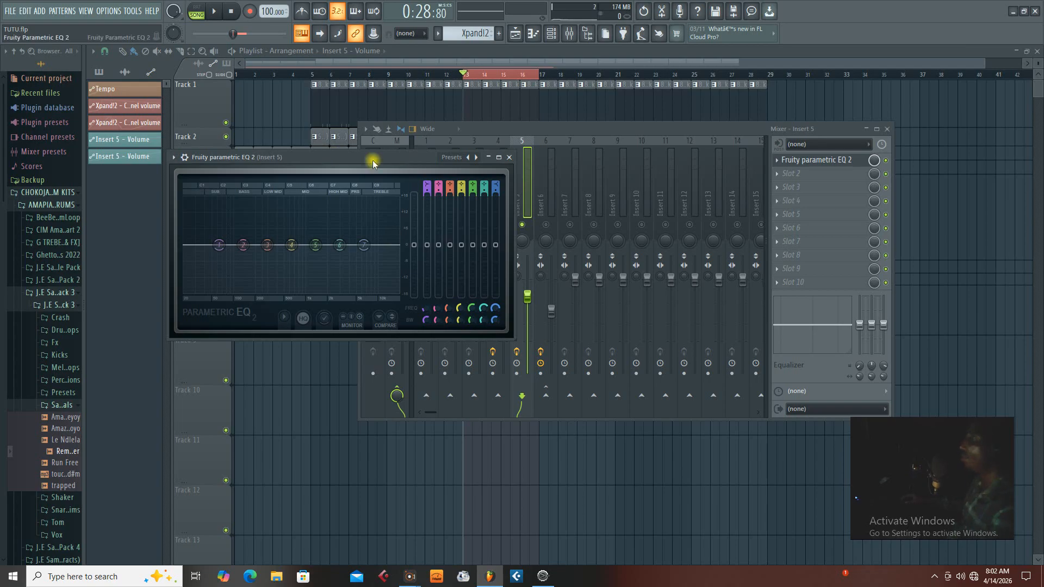
# Step: Cut the low end in the EQ by lowering band 1 at about 75 Hz and pulling band 2 down
pyautogui.moveTo(219, 245); pyautogui.dragTo(223, 286)
pyautogui.rightClick(224, 287)
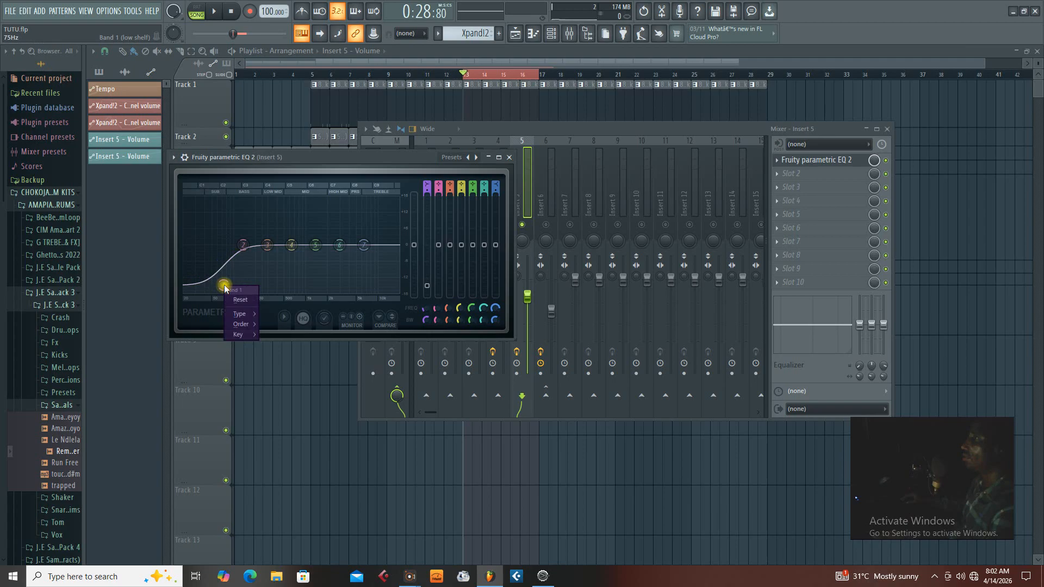
pyautogui.click(223, 305)
pyautogui.moveTo(243, 246); pyautogui.dragTo(250, 277)
# Step: Create an automation clip for the EQ's band 2 level over bars 13 to 16, and close the mixer and the EQ
pyautogui.rightClick(437, 279)
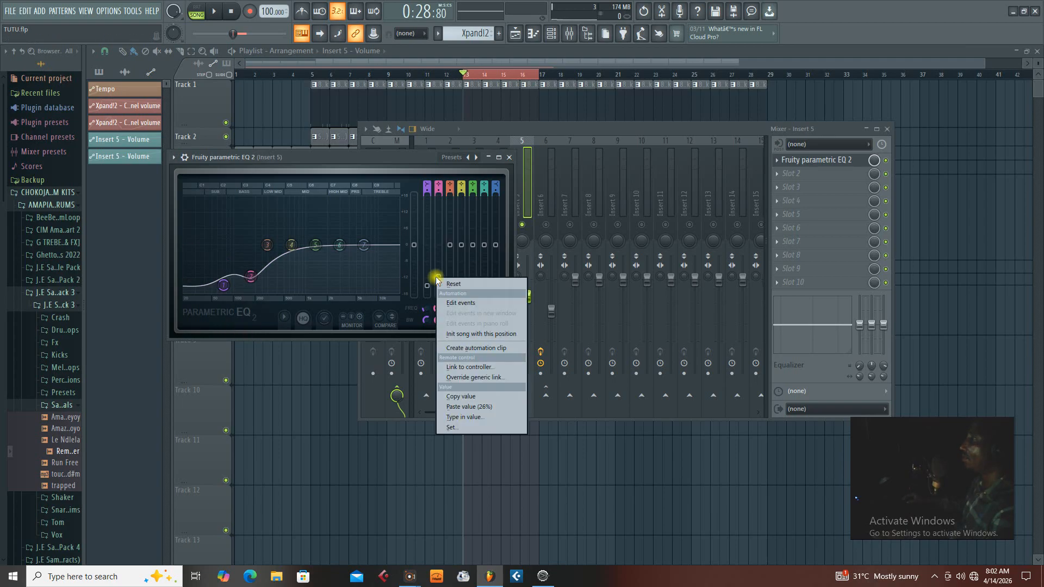
pyautogui.click(465, 348)
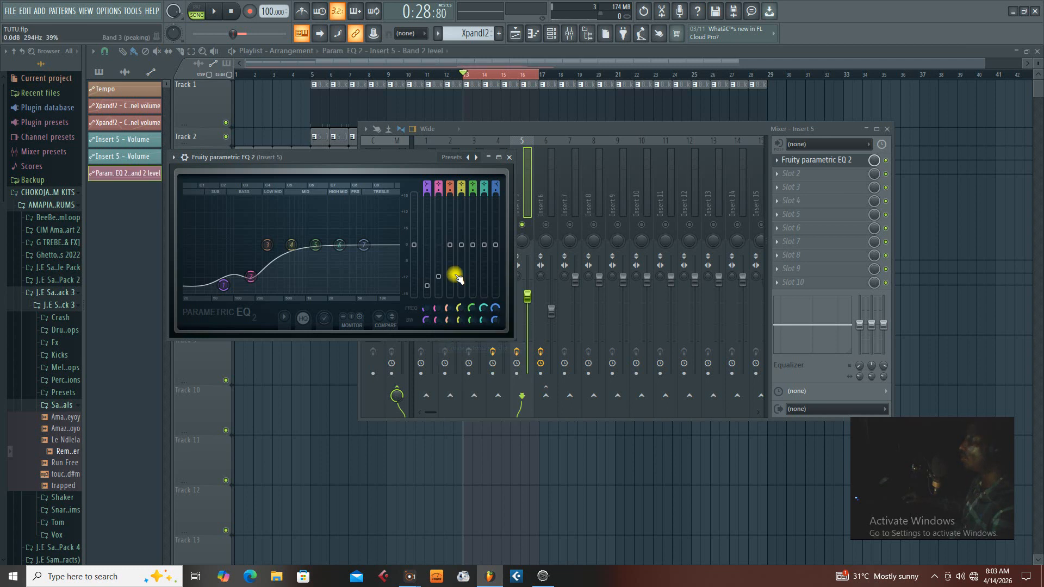
pyautogui.click(891, 129)
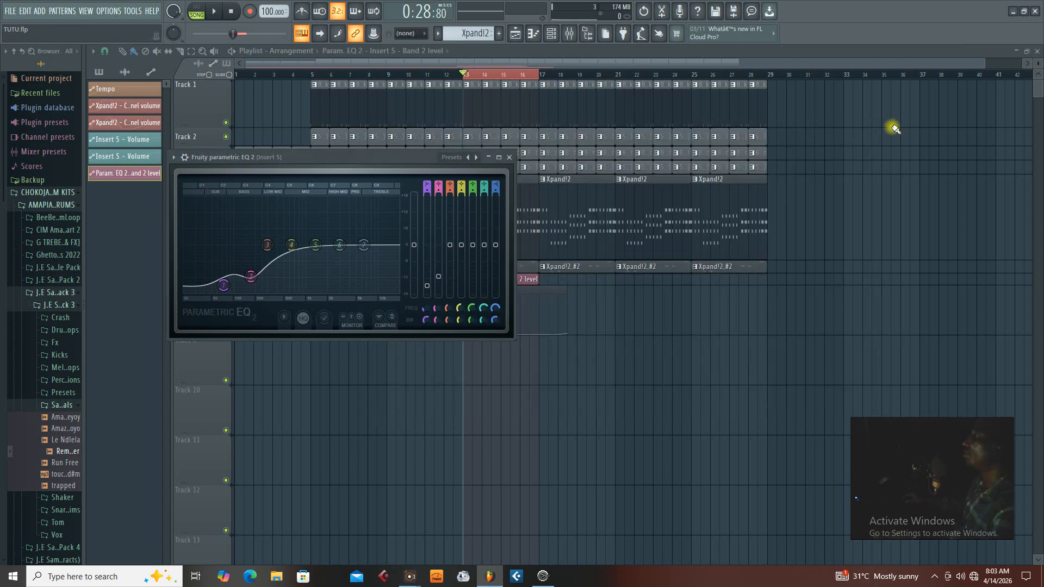
pyautogui.click(510, 158)
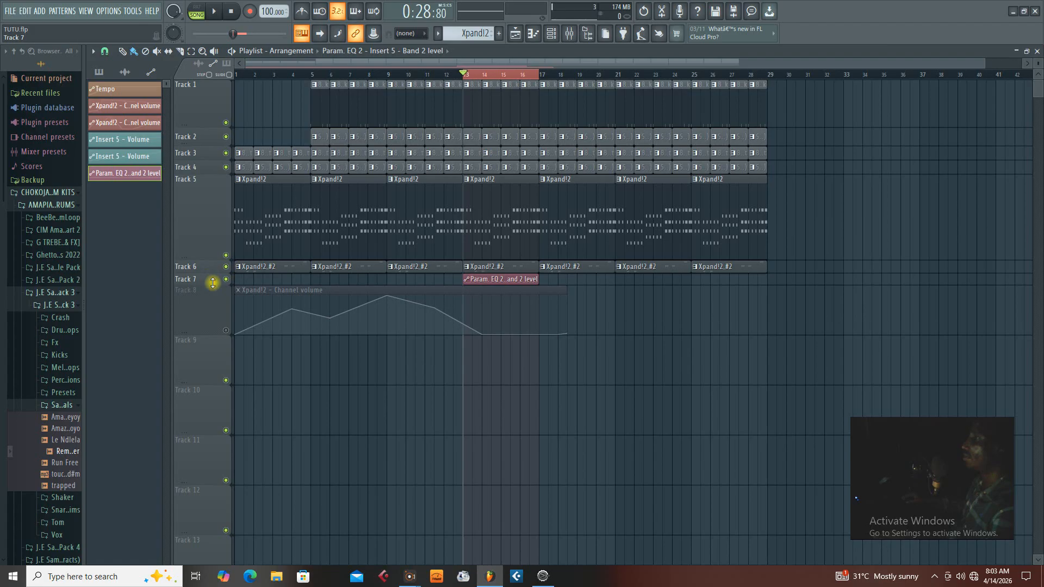
# Step: Enlarge Track 7 and shape the band 2 level automation with a peak at bar 14, a dip at bar 15 and a raised end
pyautogui.moveTo(213, 282); pyautogui.dragTo(220, 381)
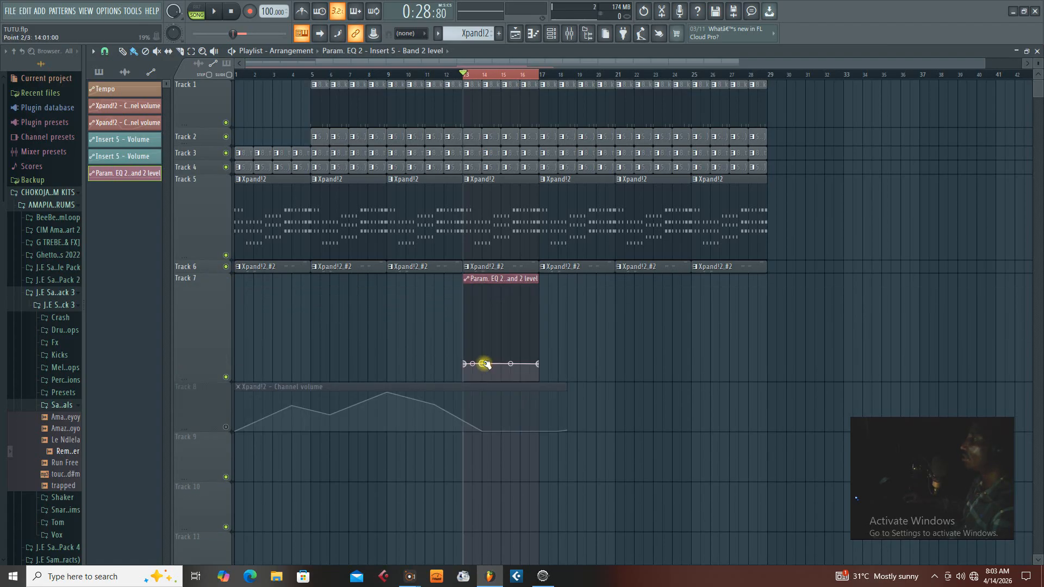
pyautogui.moveTo(485, 364); pyautogui.dragTo(486, 330)
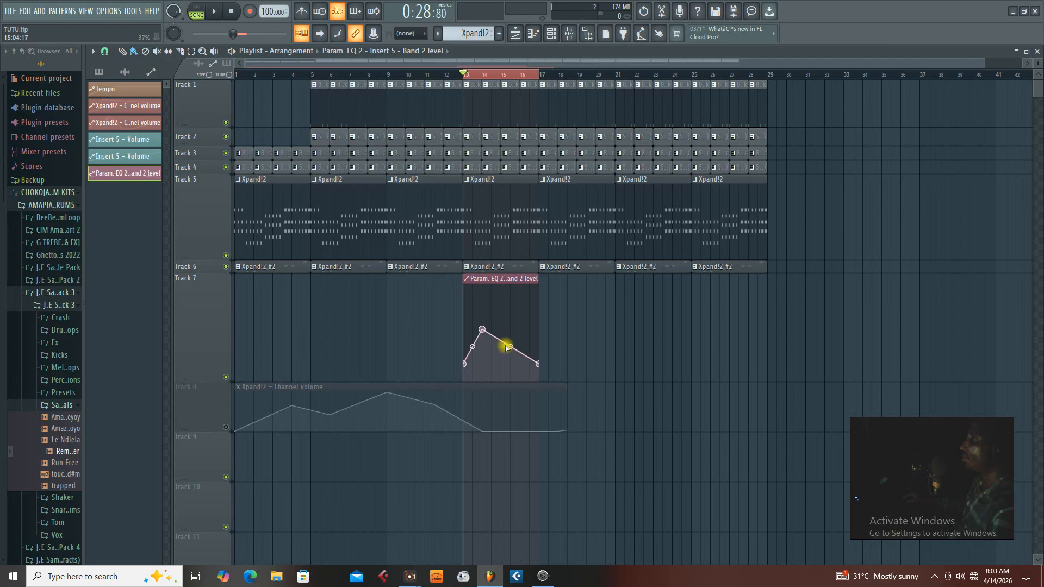
pyautogui.moveTo(538, 364); pyautogui.dragTo(527, 298)
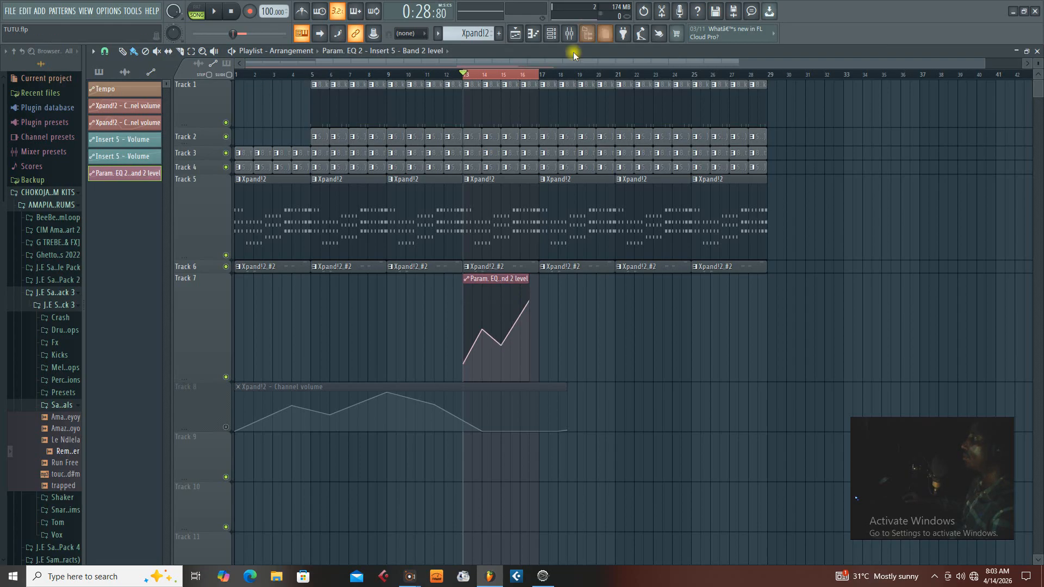
# Step: Play the section with Insert 5's Fruity Parametric EQ 2 open over the mixer to watch band 2 move
pyautogui.click(570, 33)
pyautogui.press('space')
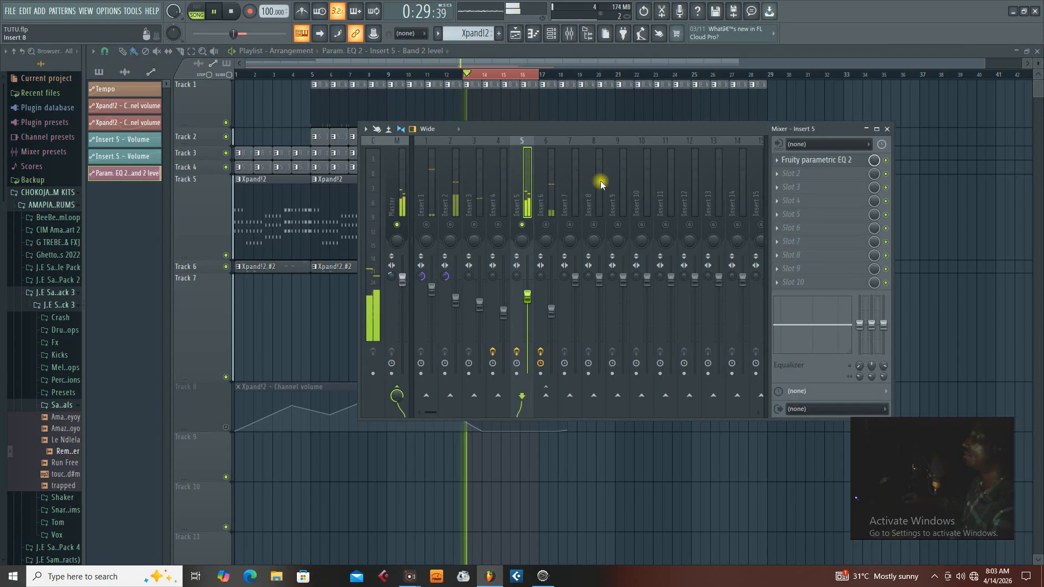
pyautogui.click(806, 161)
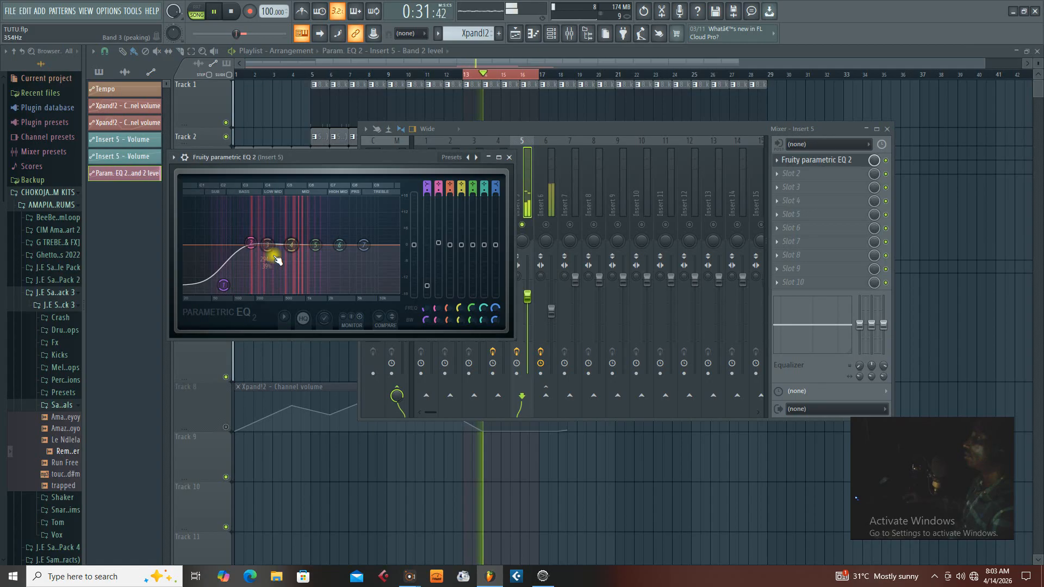
pyautogui.moveTo(329, 157); pyautogui.dragTo(413, 178)
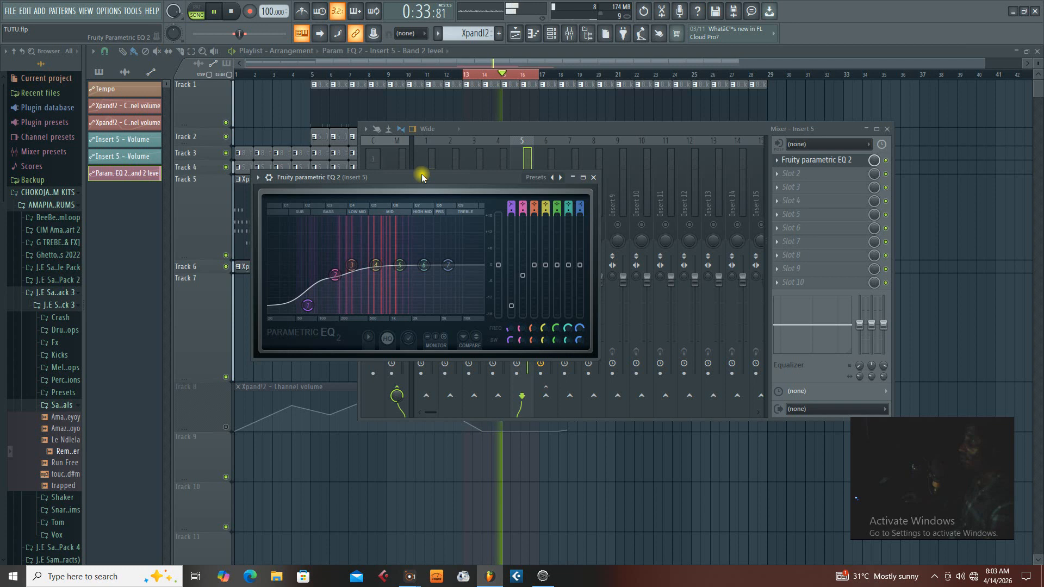
pyautogui.moveTo(393, 178); pyautogui.dragTo(429, 203)
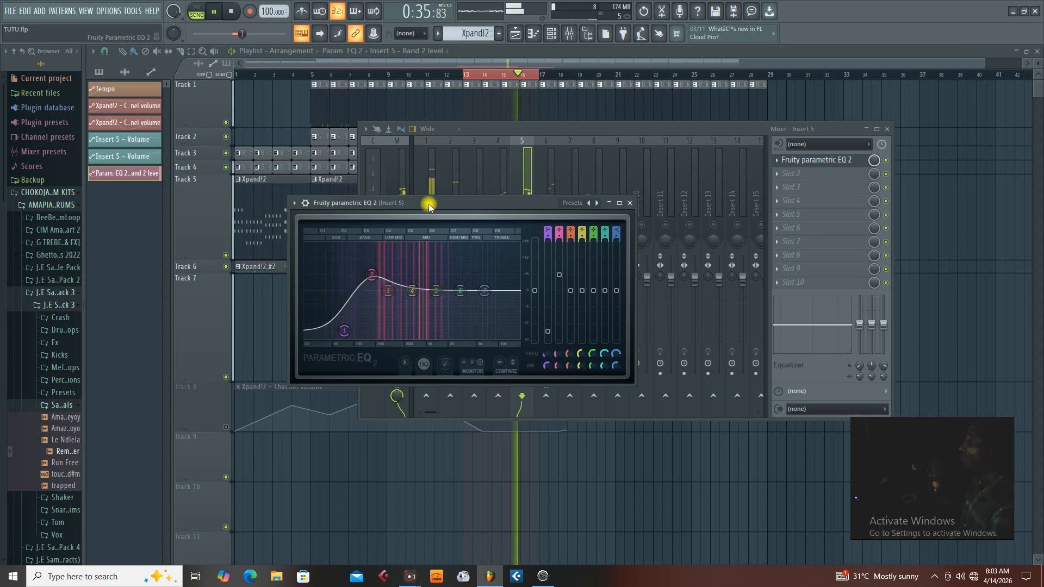